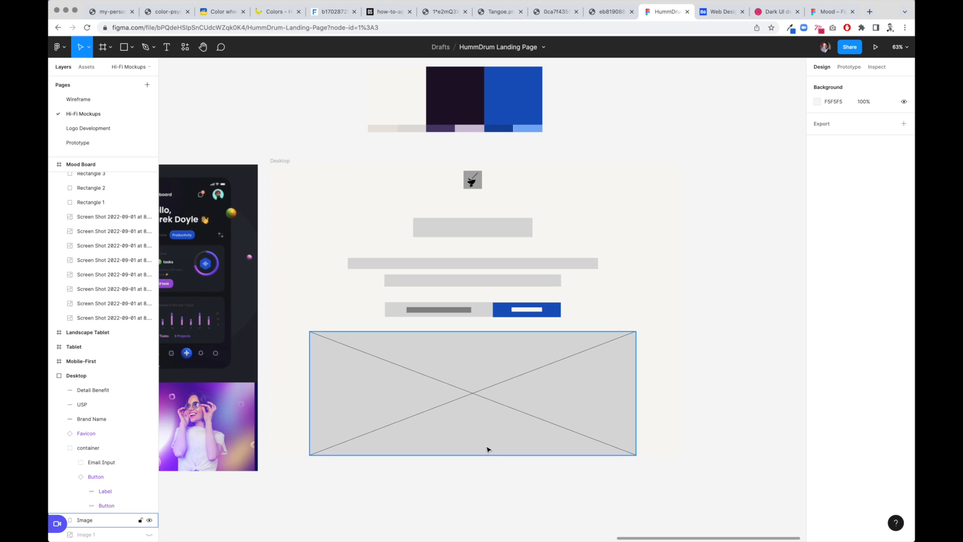
# - Show rulers and add guides marking the top, bottom, left and right edges of the brand name placeholder
pyautogui.click(455, 234)
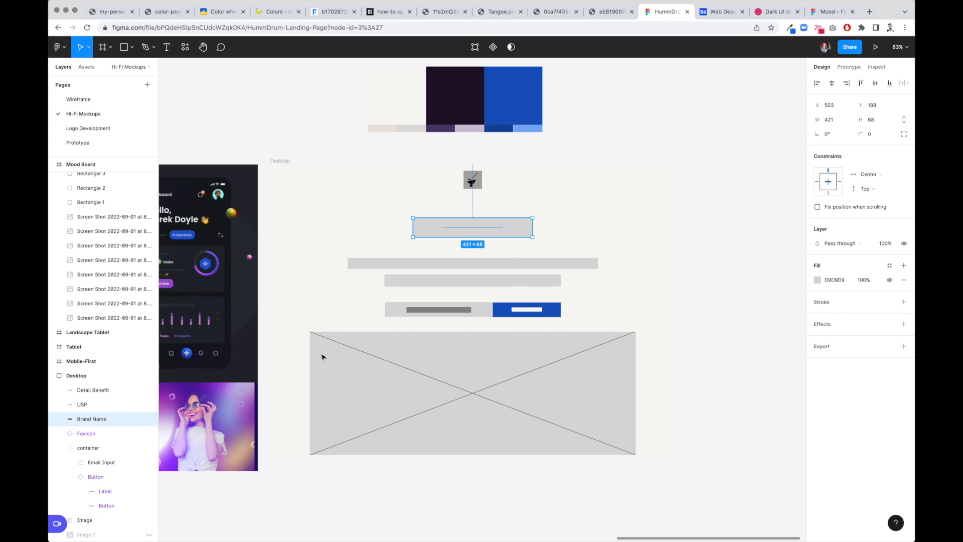
pyautogui.click(149, 419)
pyautogui.click(149, 419)
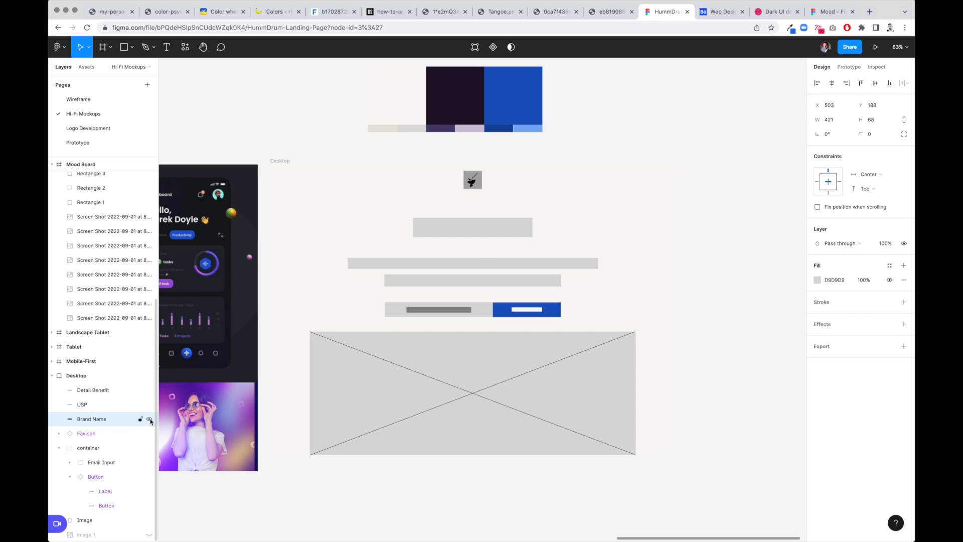
pyautogui.click(286, 162)
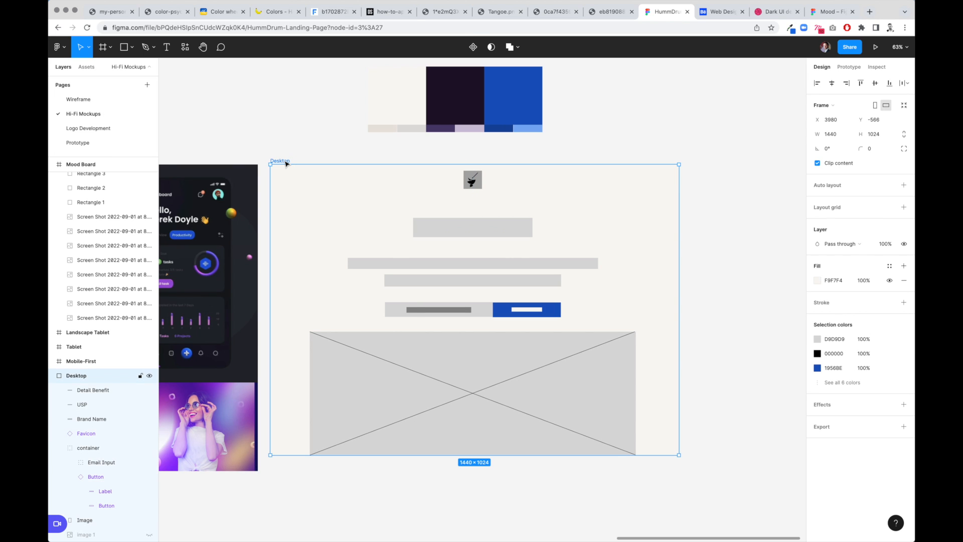
pyautogui.hotkey('shift', 'r')
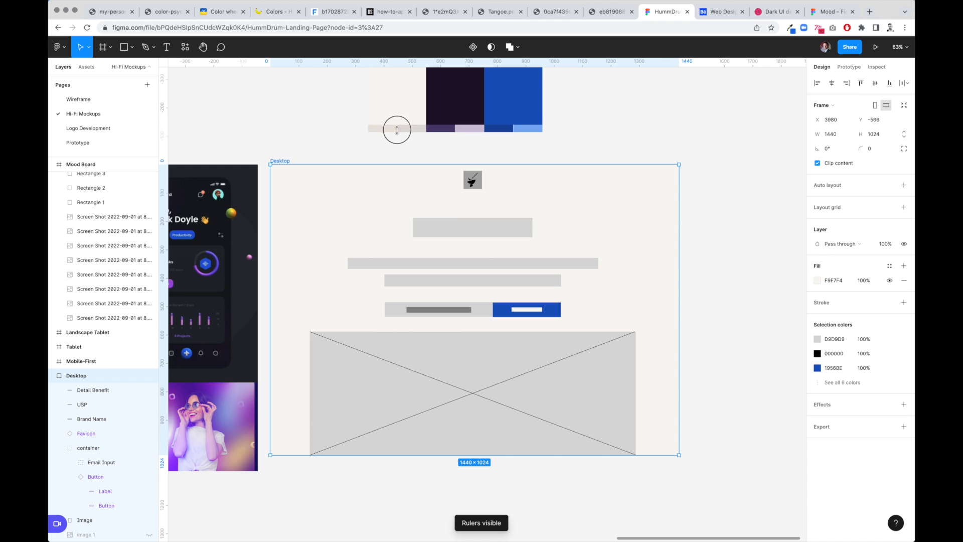
pyautogui.moveTo(418, 196); pyautogui.dragTo(429, 219)
pyautogui.moveTo(444, 63); pyautogui.dragTo(441, 237)
pyautogui.moveTo(161, 221); pyautogui.dragTo(532, 229)
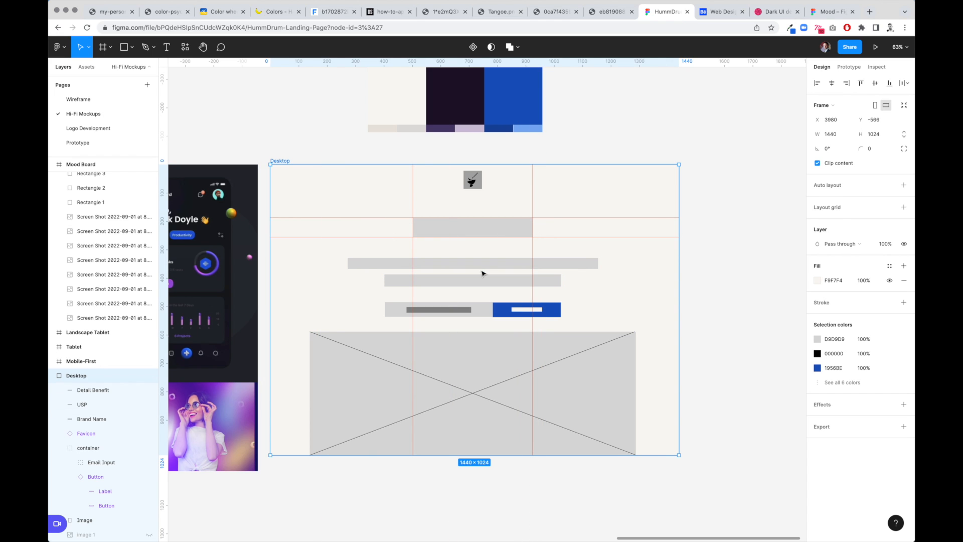
# - Hide the Brand Name placeholder layer
pyautogui.click(473, 230)
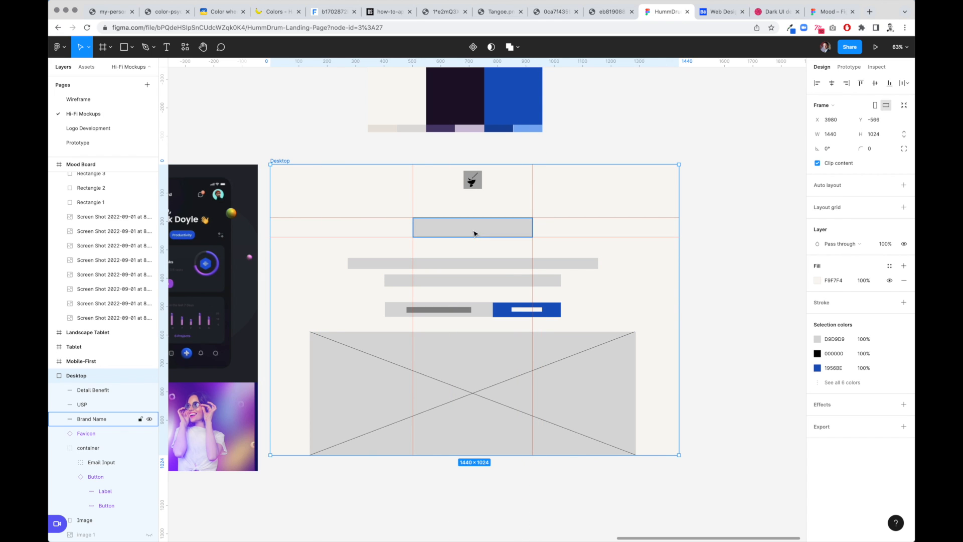
pyautogui.click(149, 419)
pyautogui.press('r')
pyautogui.press('Escape')
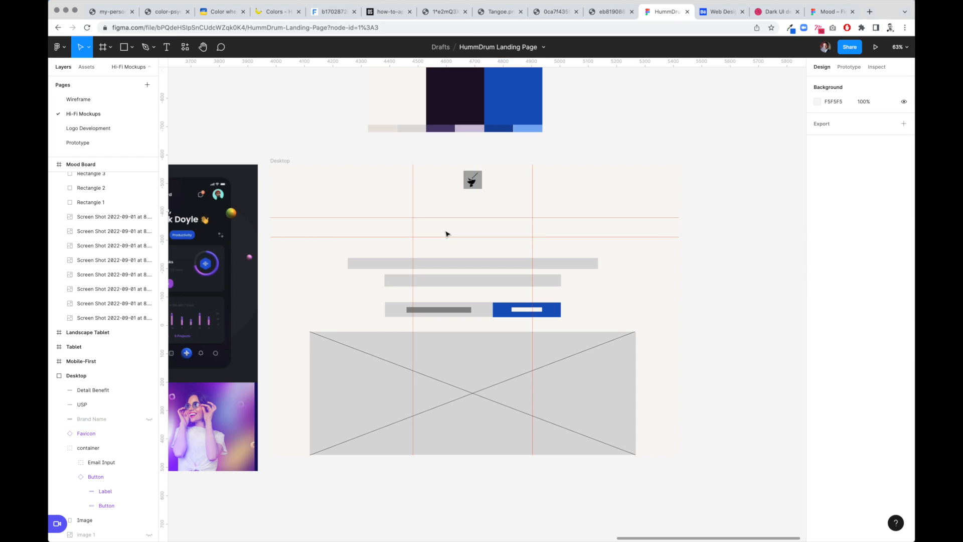
# - Create a text box within the guides reading 'HummDrum', centred horizontally and vertically
pyautogui.press('t')
pyautogui.moveTo(413, 219); pyautogui.dragTo(533, 237)
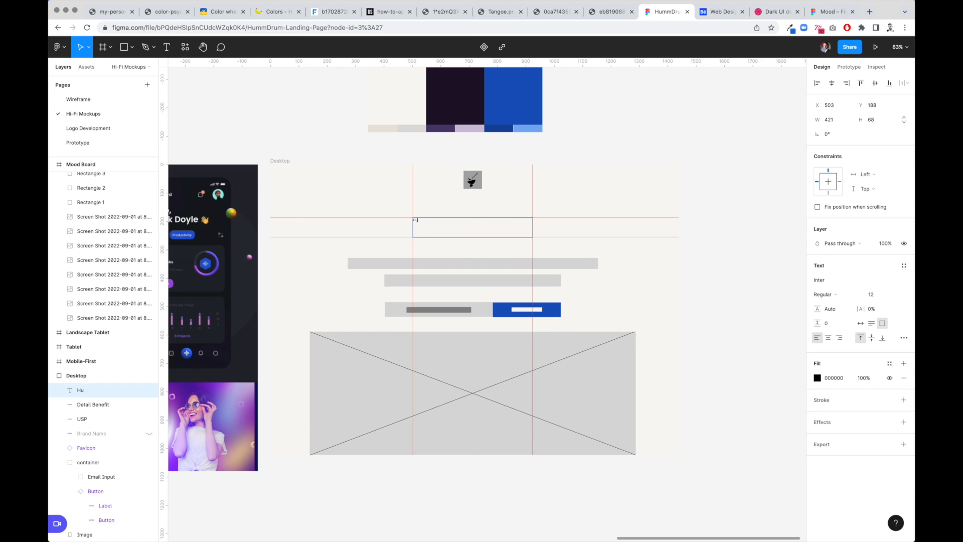
pyautogui.write('HummDrum')
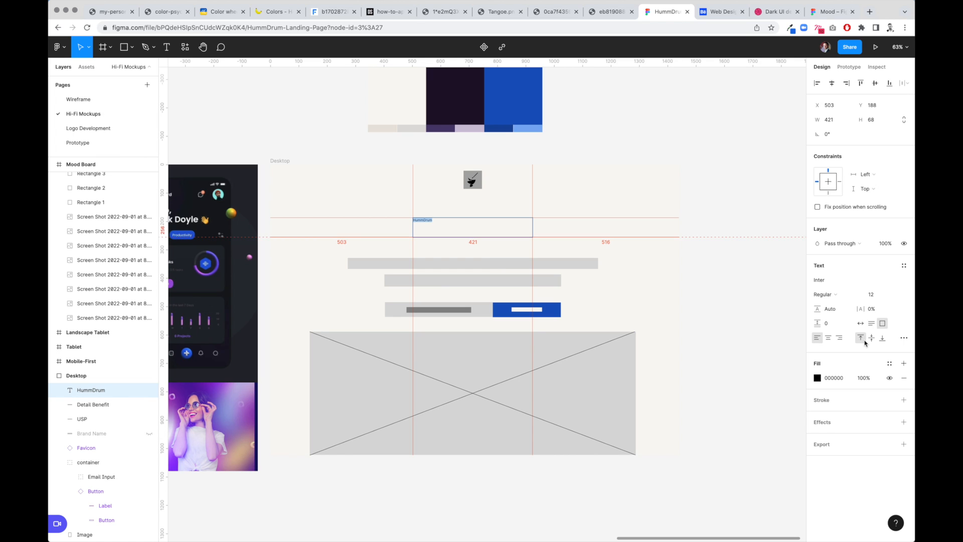
pyautogui.click(828, 337)
pyautogui.click(871, 338)
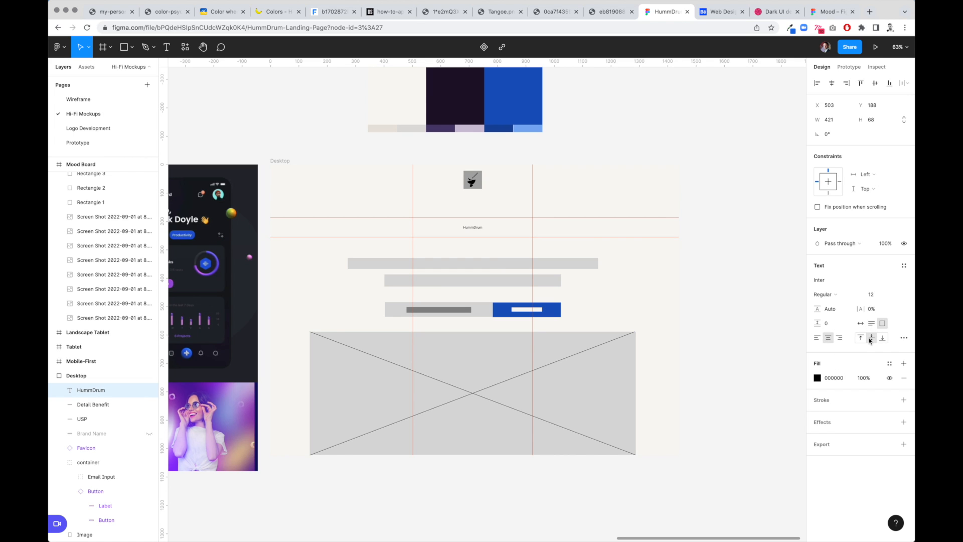
# - Set the 'HummDrum' text to Helvetica Bold at size 72
pyautogui.click(835, 283)
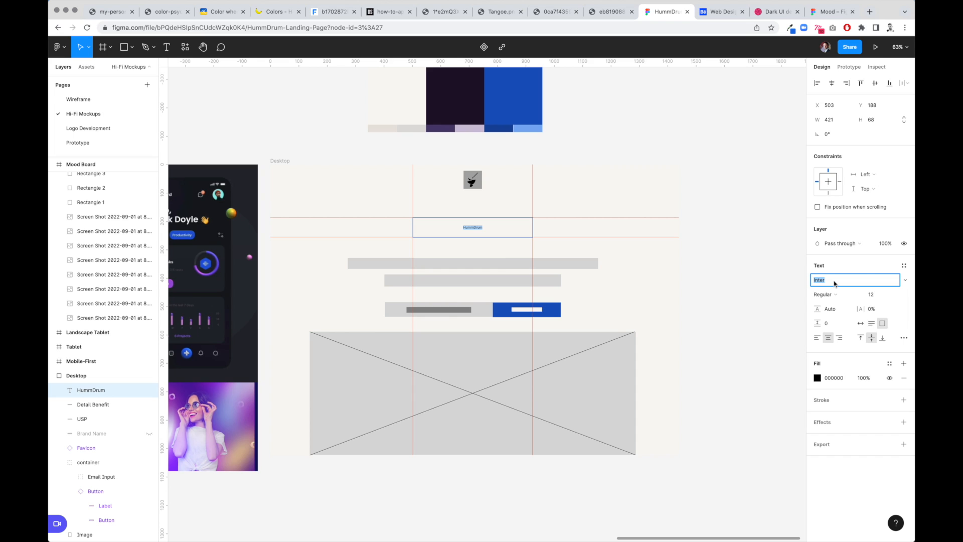
pyautogui.click(836, 296)
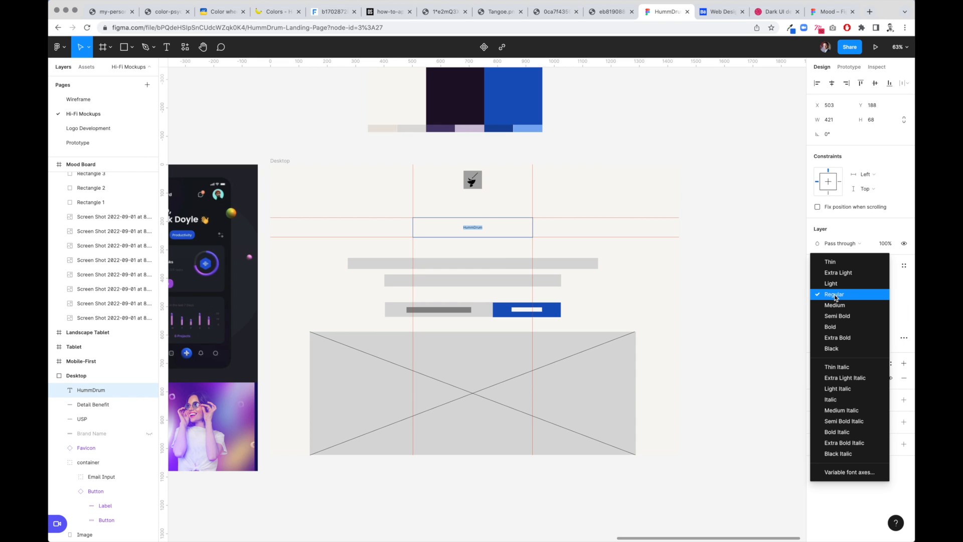
pyautogui.click(842, 298)
pyautogui.click(831, 280)
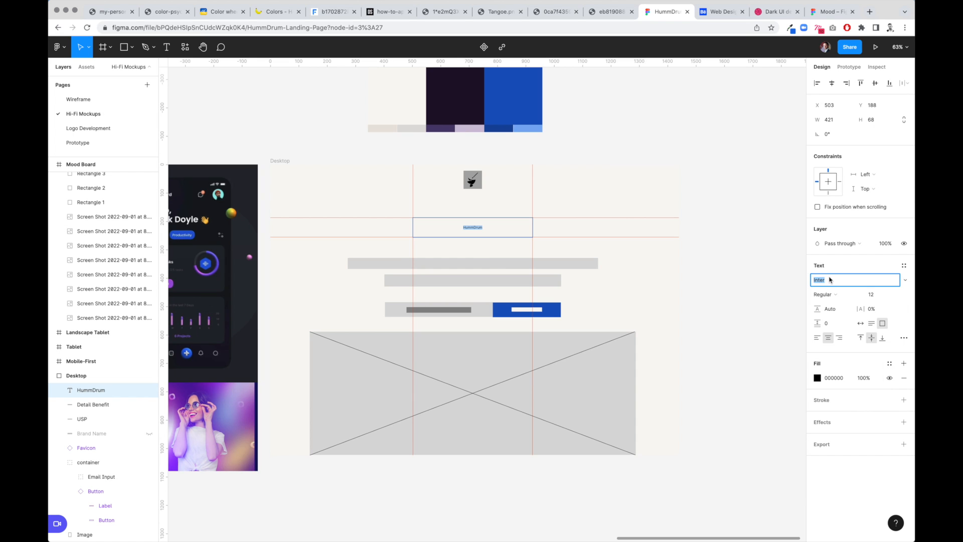
pyautogui.write('Helvetica')
pyautogui.press('Return')
pyautogui.press('super+b')
pyautogui.click(880, 298)
pyautogui.write('72')
pyautogui.press('Tab')
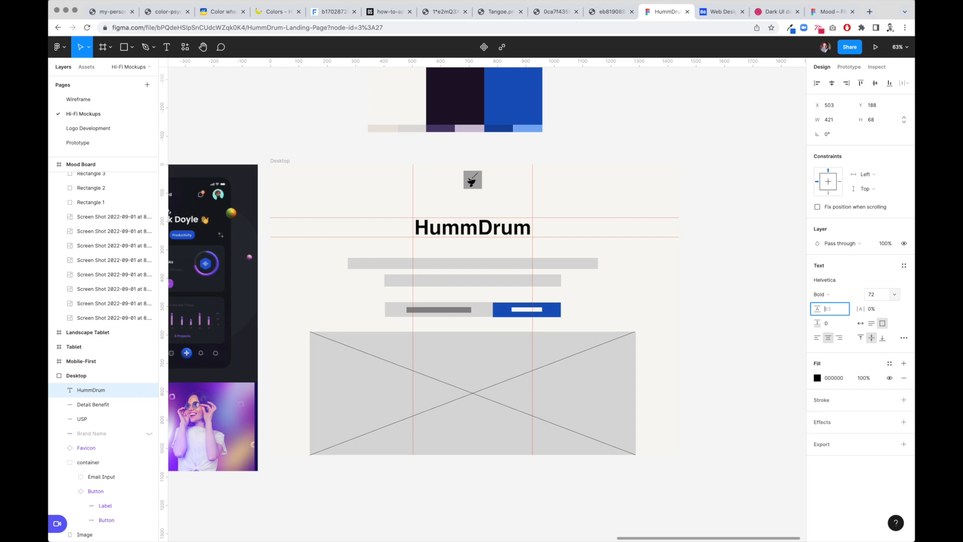
# - Create a text box covering the USP and detail benefit placeholders and start the tagline 'Music Therapy for'
pyautogui.click(714, 168)
pyautogui.click(474, 263)
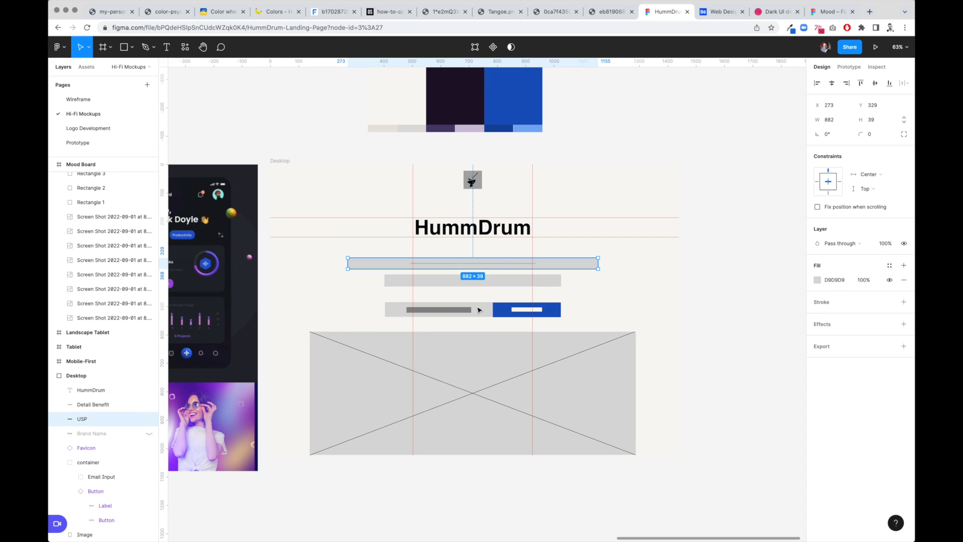
pyautogui.keyDown('shift'); pyautogui.click(512, 282); pyautogui.keyUp('shift')
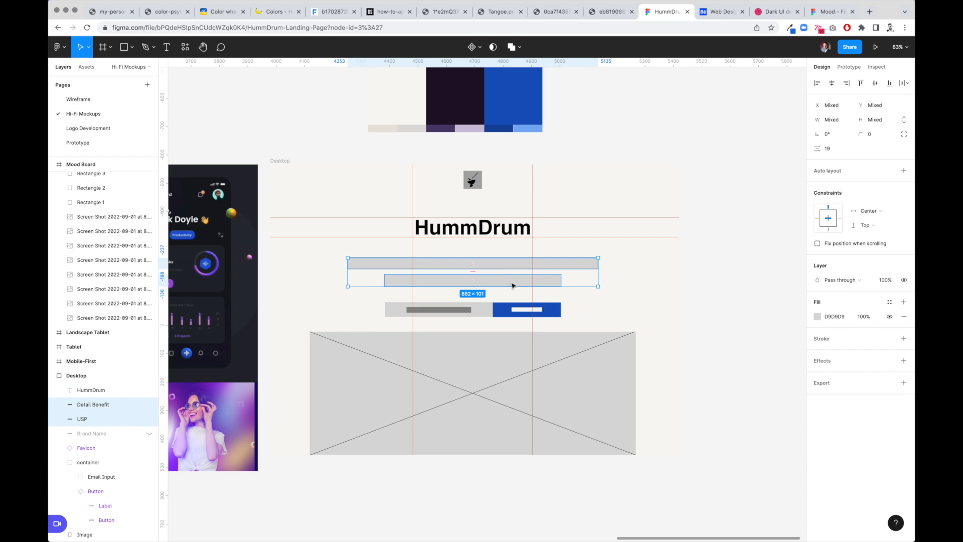
pyautogui.press('t')
pyautogui.moveTo(349, 257); pyautogui.dragTo(600, 288)
pyautogui.write('M')
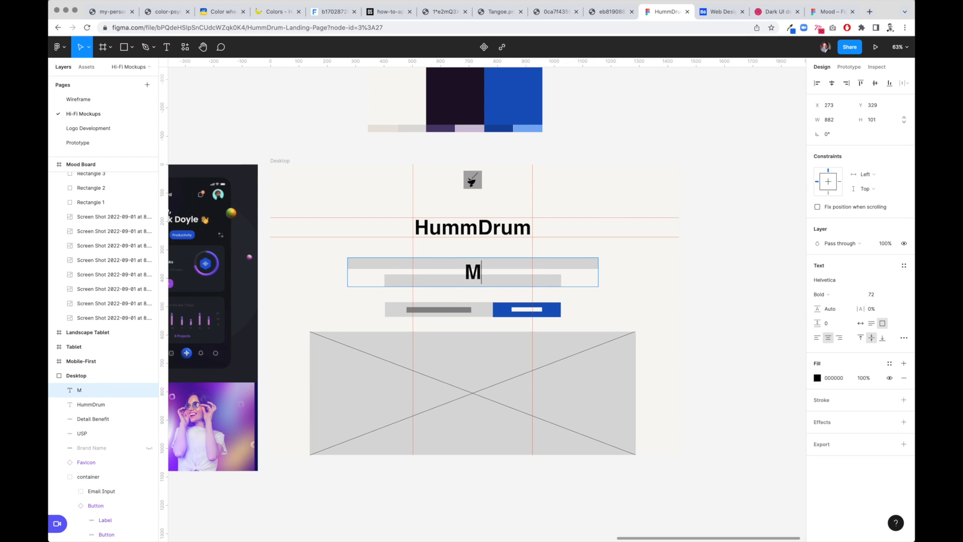
pyautogui.write('usic ')
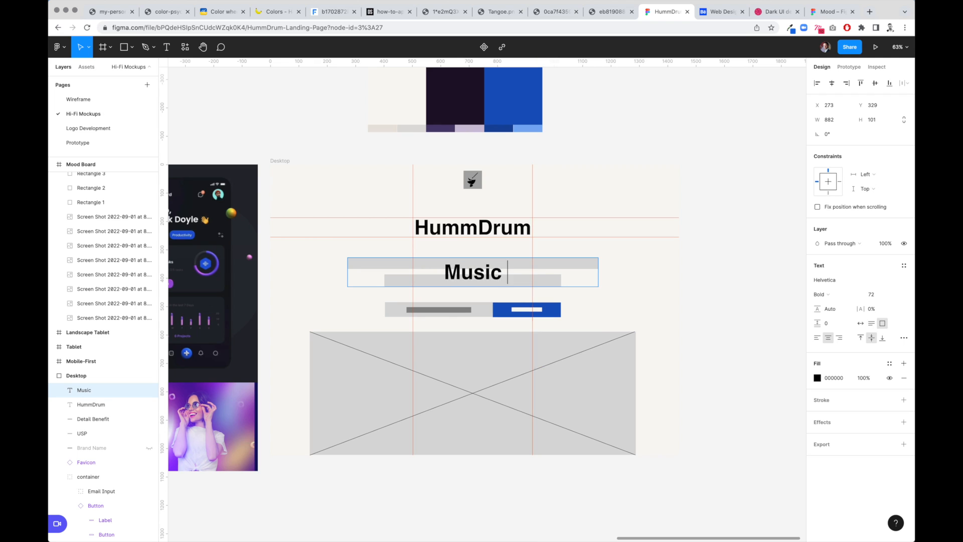
pyautogui.write('Therapy for')
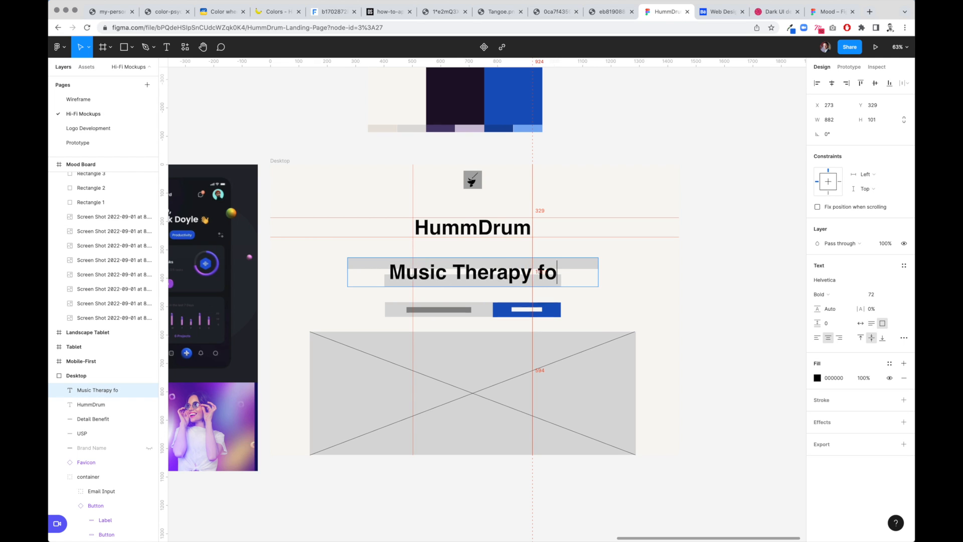
# - Resize the tagline text to 36 and set its weight to Medium
pyautogui.press('super+a')
pyautogui.click(877, 295)
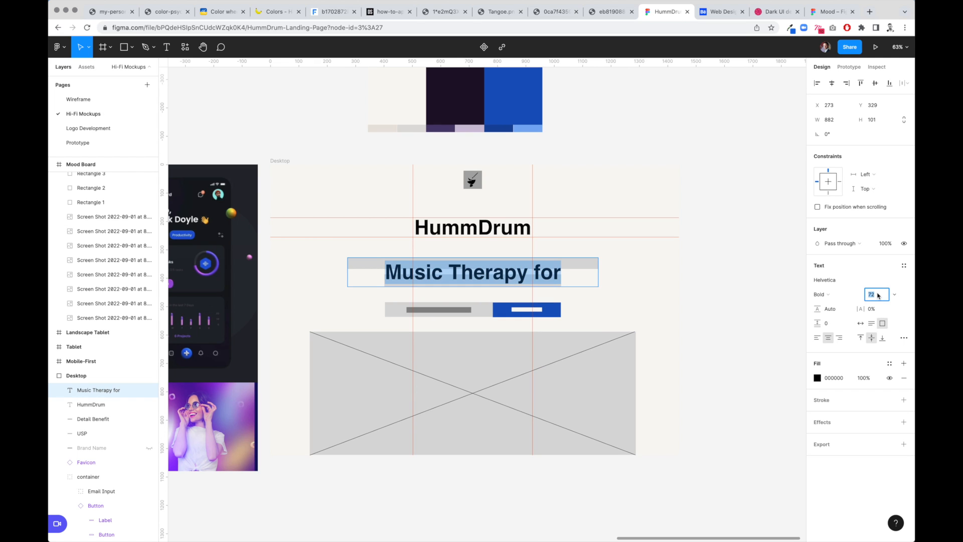
pyautogui.write('38')
pyautogui.press('Tab')
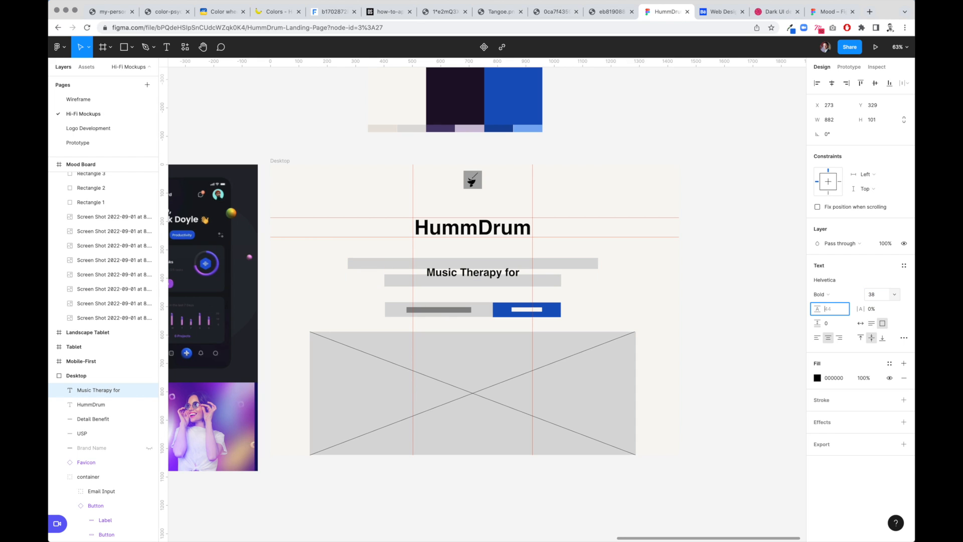
pyautogui.click(884, 296)
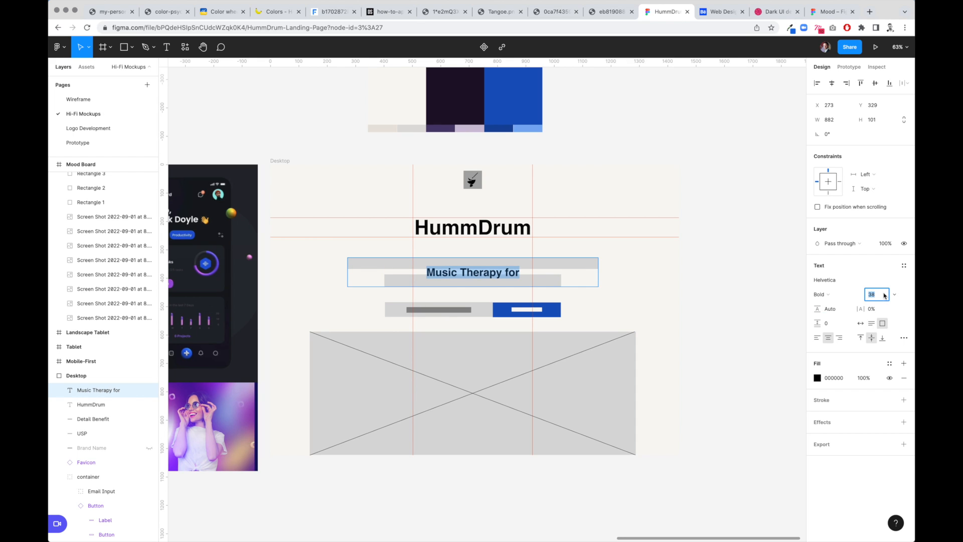
pyautogui.click(839, 298)
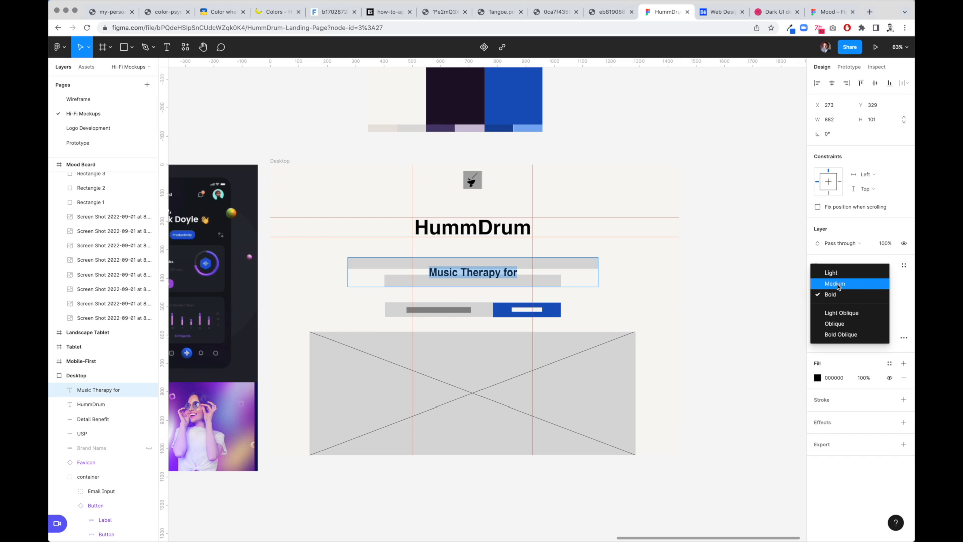
pyautogui.click(836, 284)
# - Complete the tagline as 'Music Therapy for the Anxious. Inspiration for Pros.'
pyautogui.click(500, 272)
pyautogui.write('the Anxious. Inspiration')
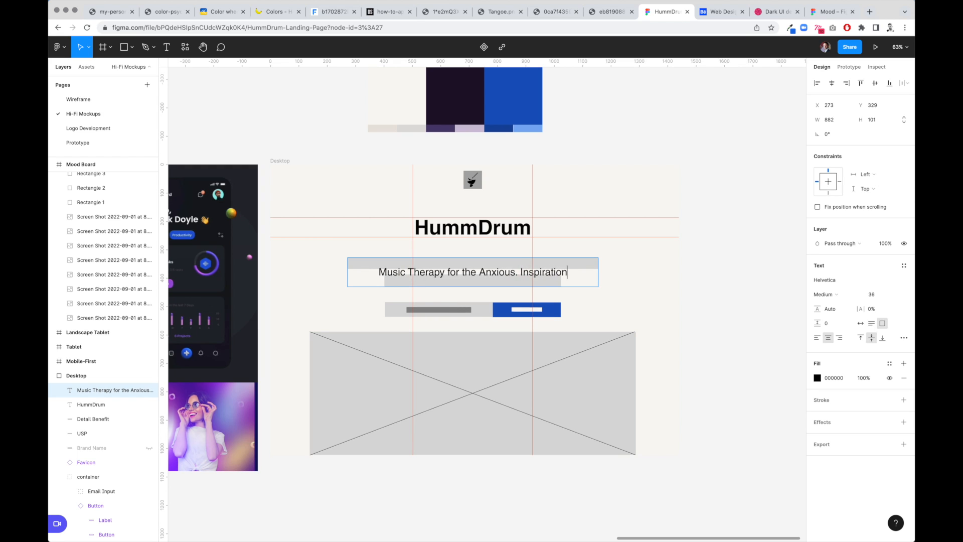
pyautogui.write(' for Pros.')
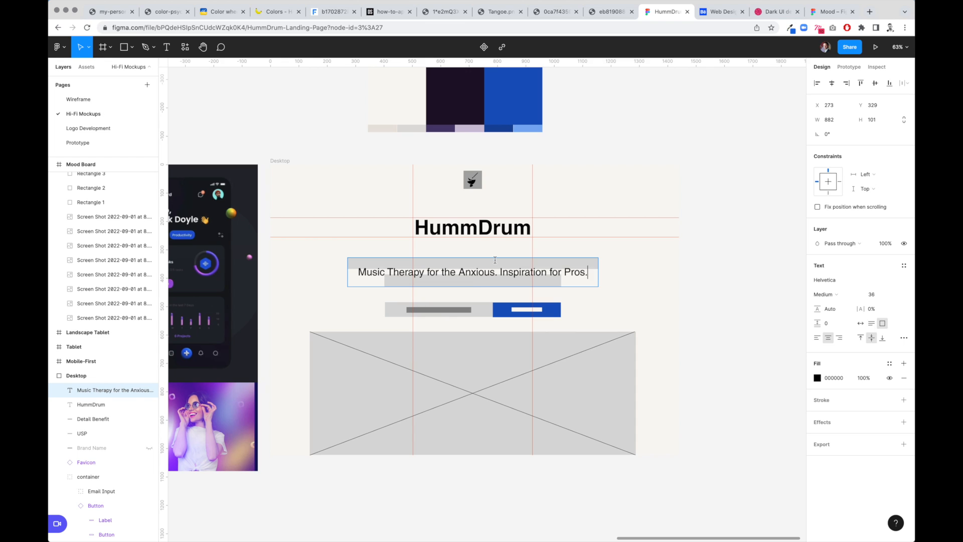
# - Add a second line reading 'De-stressing increases the power of your mind.'
pyautogui.press('Return')
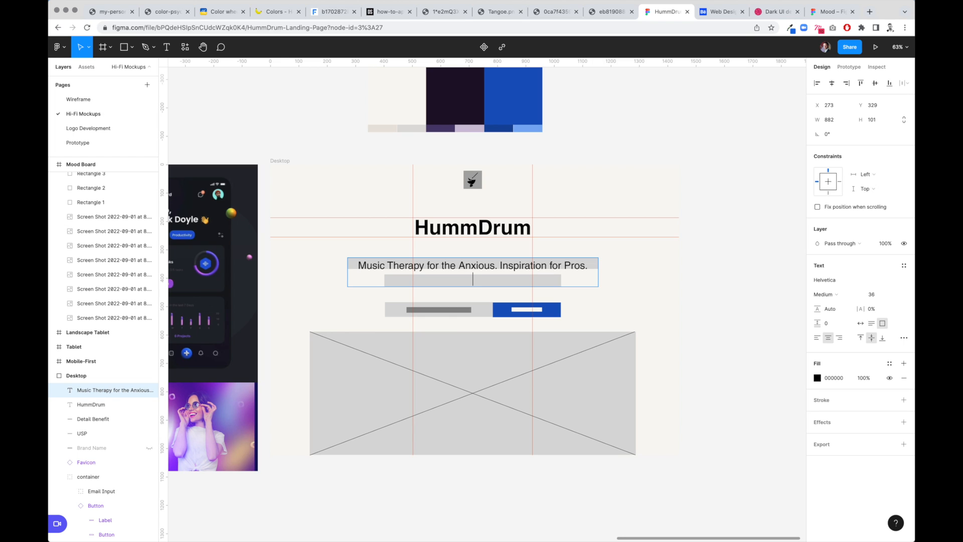
pyautogui.write('Re-stressing increases you')
pyautogui.press('BackSpace')
pyautogui.press('BackSpace')
pyautogui.press('BackSpace')
pyautogui.write('t')
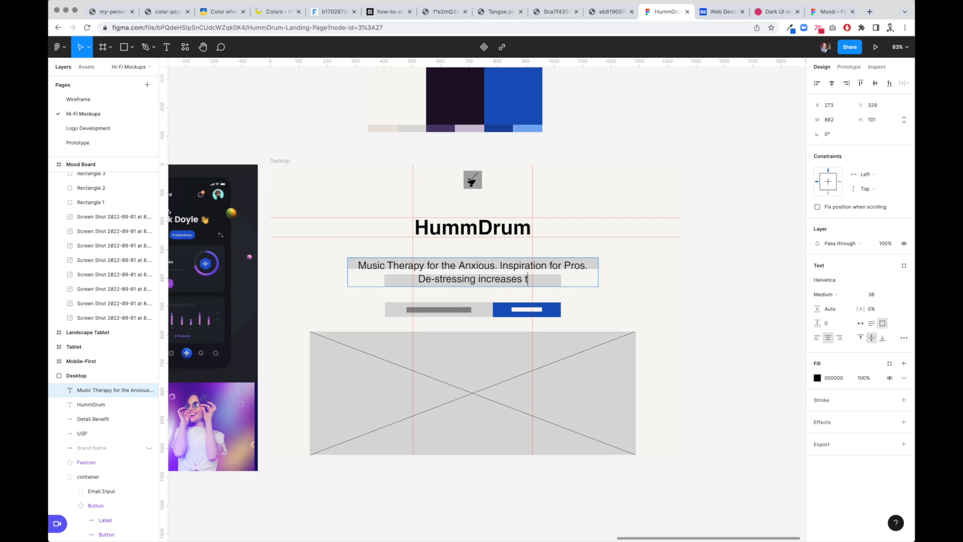
pyautogui.write('he power of your mind.')
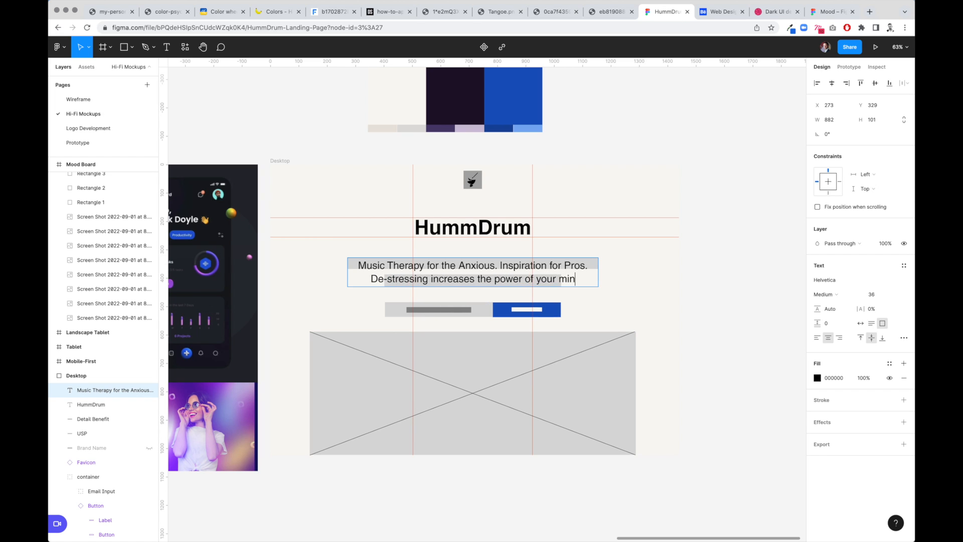
# - Set the second line's font size to 24 and its line height to about 215.5%
pyautogui.press('super+a')
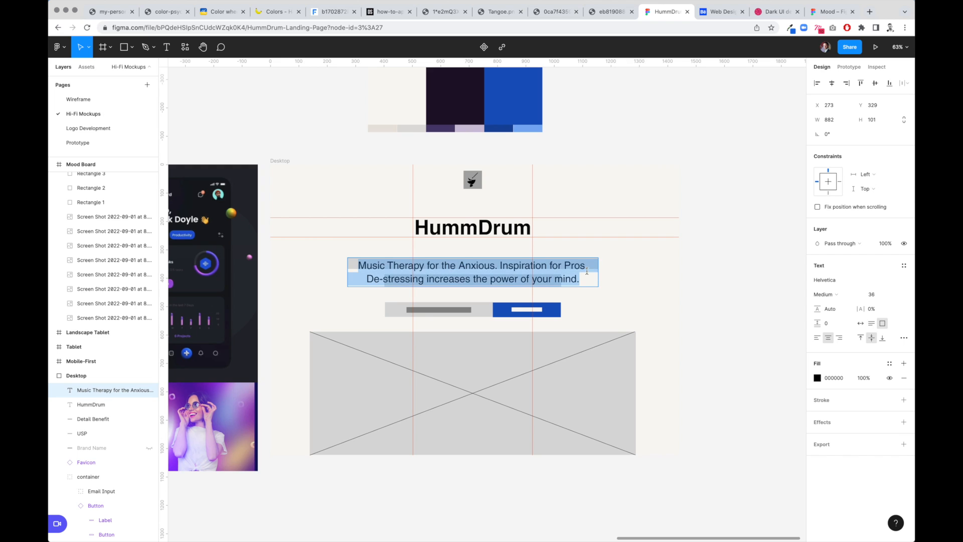
pyautogui.click(432, 285)
pyautogui.moveTo(366, 279); pyautogui.dragTo(581, 279)
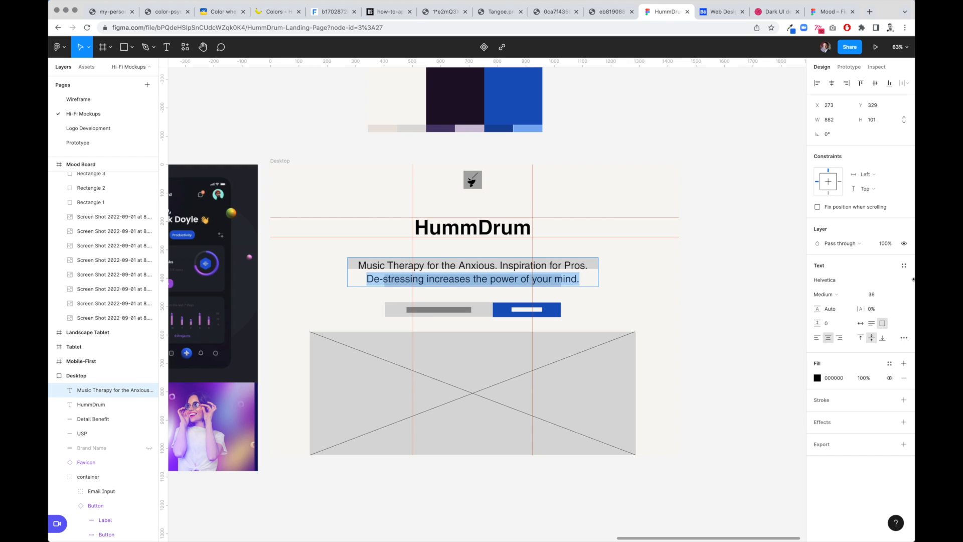
pyautogui.click(876, 296)
pyautogui.write('18')
pyautogui.press('Return')
pyautogui.write('2')
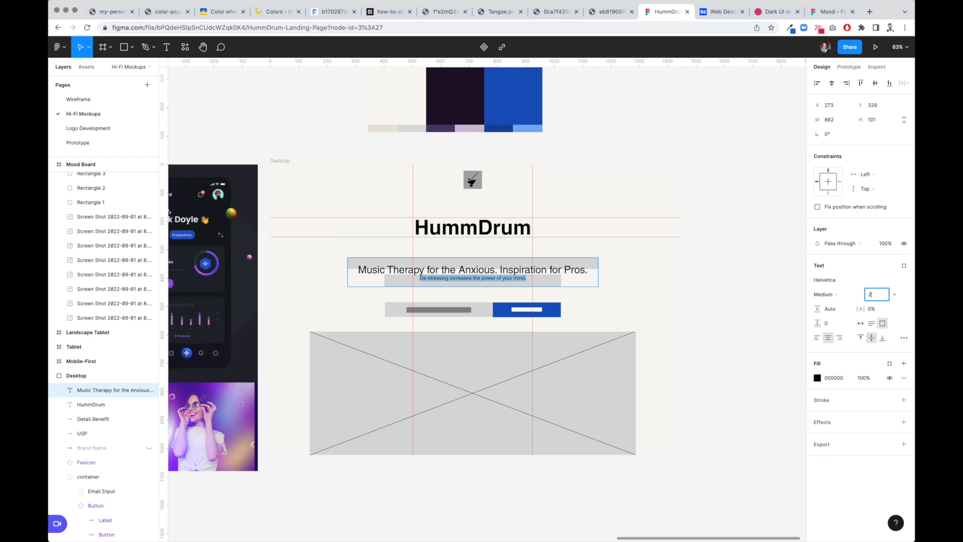
pyautogui.write('4')
pyautogui.press('Tab')
pyautogui.moveTo(818, 309); pyautogui.dragTo(895, 308)
pyautogui.press('Return')
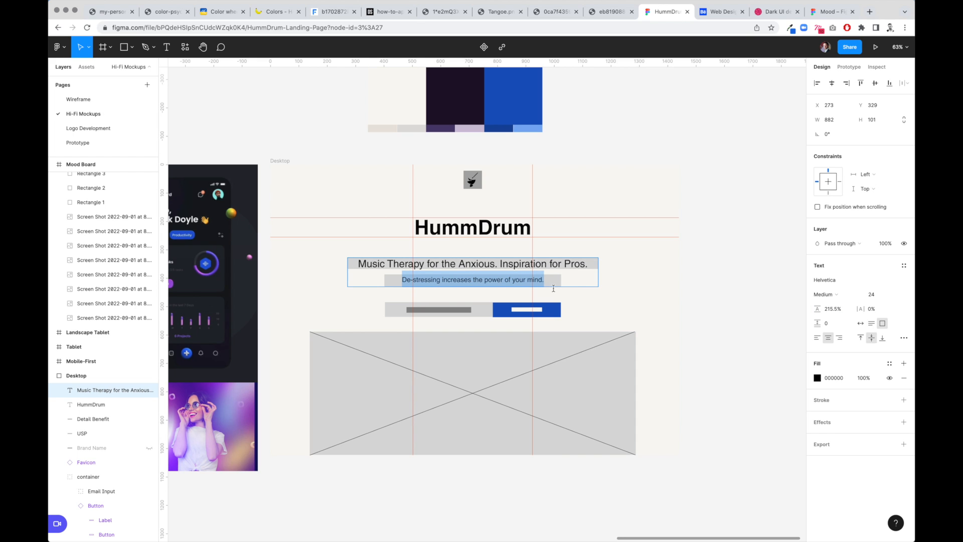
# - Set the first tagline line's weight to Light
pyautogui.click(501, 263)
pyautogui.moveTo(358, 263); pyautogui.dragTo(587, 262)
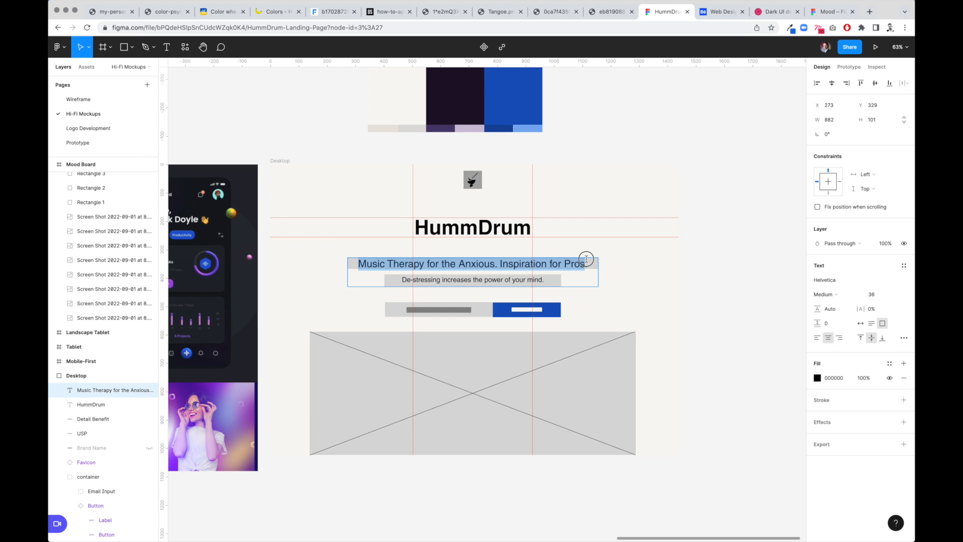
pyautogui.click(831, 295)
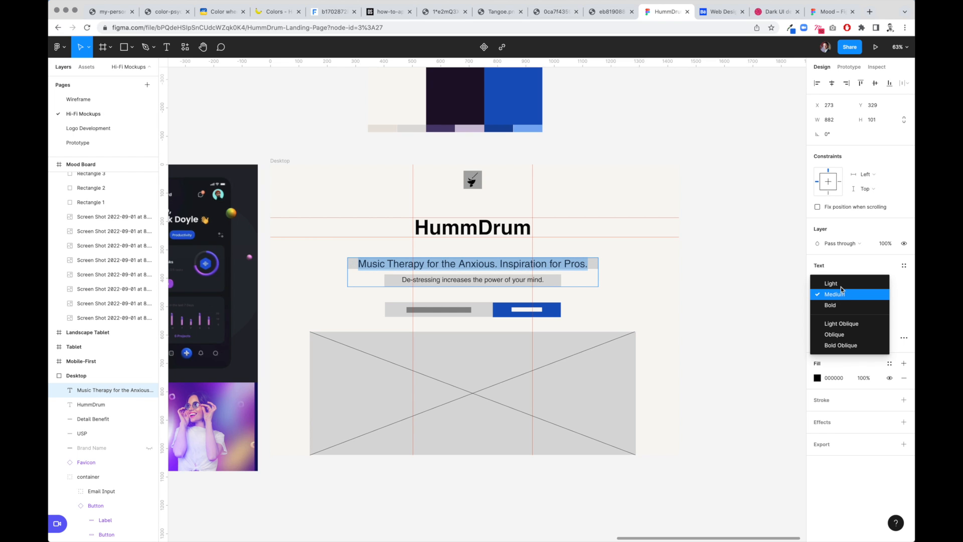
pyautogui.click(843, 288)
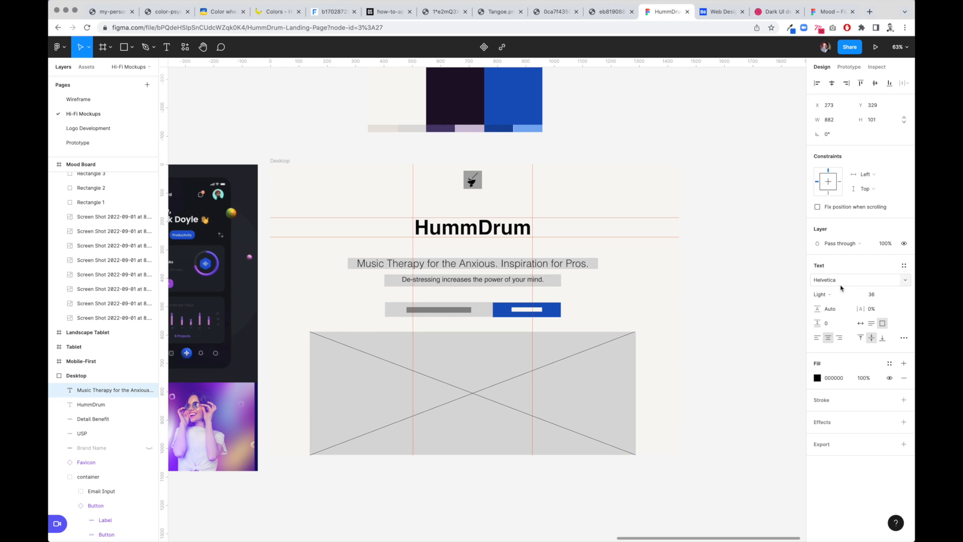
# - Hide the Detail Benefit and USP placeholder layers behind the two tagline lines
pyautogui.press('Escape')
pyautogui.press('Escape')
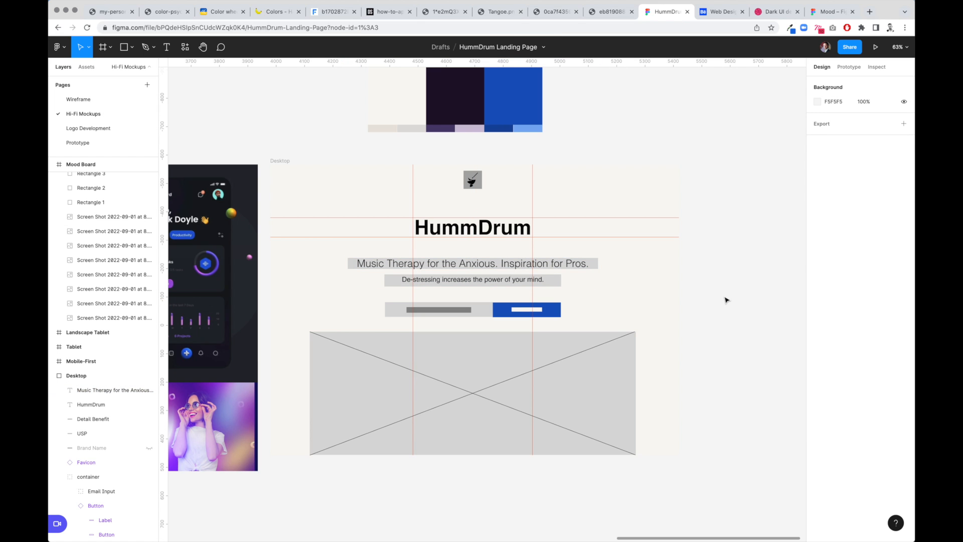
pyautogui.click(560, 282)
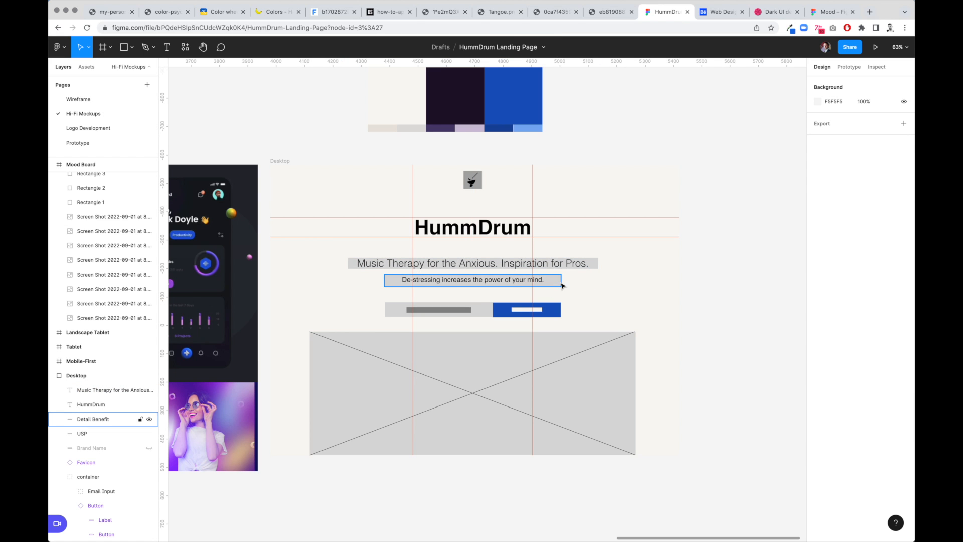
pyautogui.keyDown('shift'); pyautogui.click(597, 263); pyautogui.keyUp('shift')
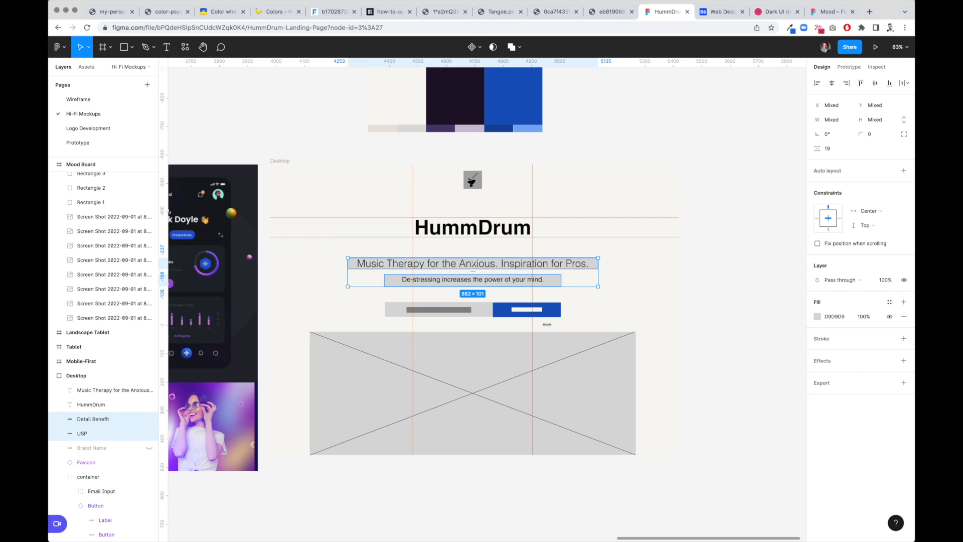
pyautogui.click(149, 419)
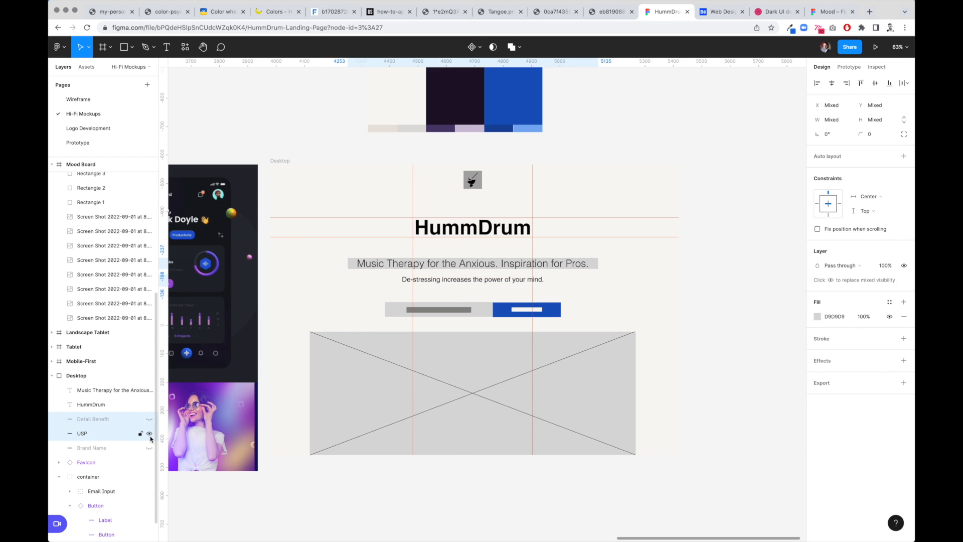
pyautogui.click(150, 435)
pyautogui.click(721, 287)
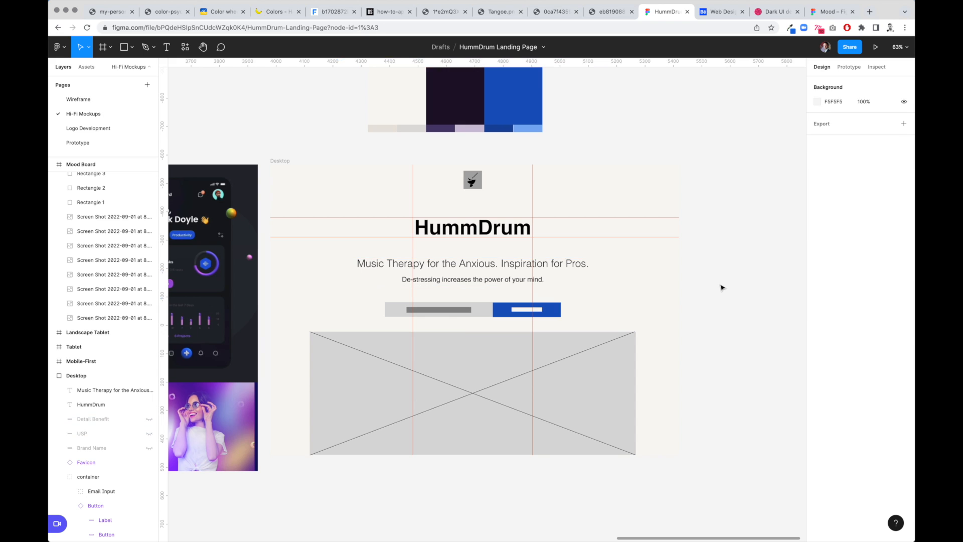
# - Open the Favicon main component and remove the fill from its background rectangle, then return to the Hi-Fi Mockups page
pyautogui.click(475, 181)
pyautogui.rightClick(479, 182)
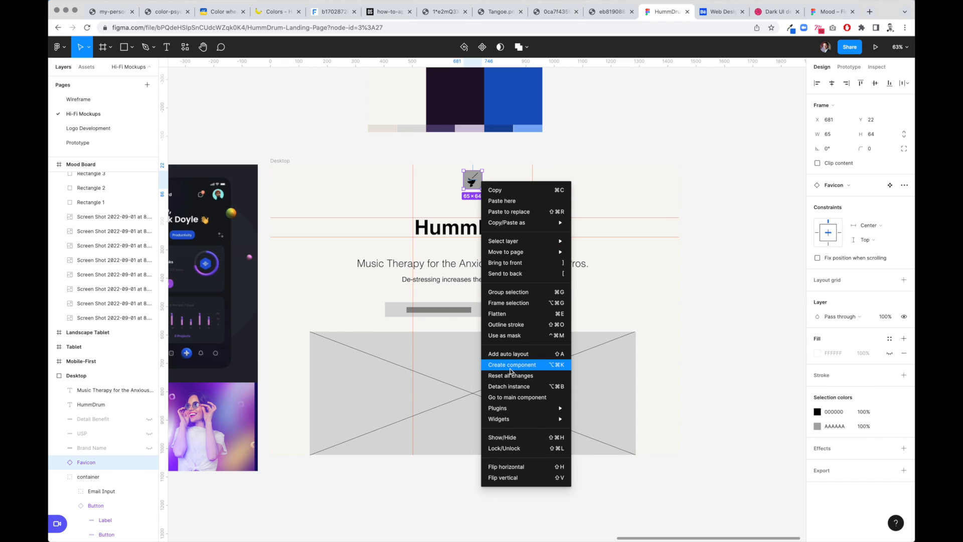
pyautogui.click(514, 399)
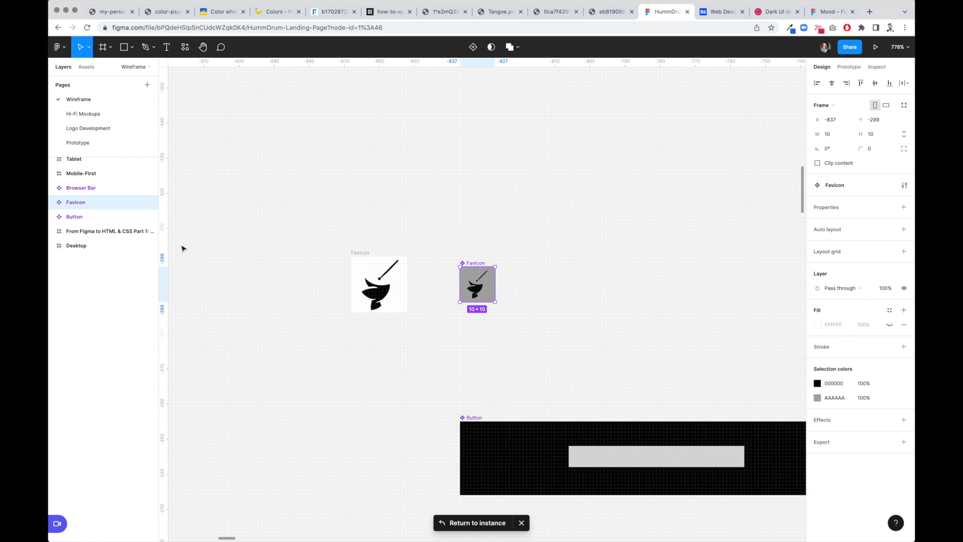
pyautogui.click(54, 203)
pyautogui.click(86, 232)
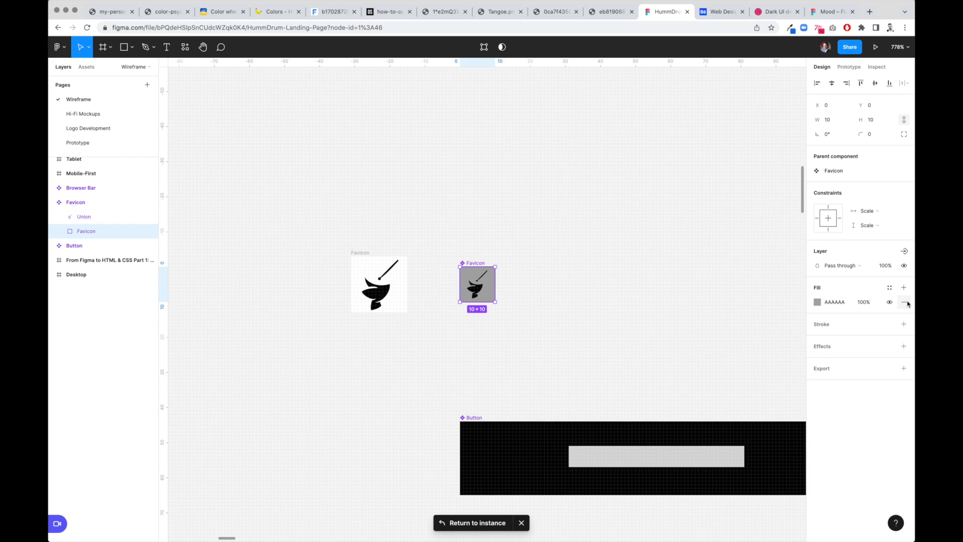
pyautogui.click(905, 303)
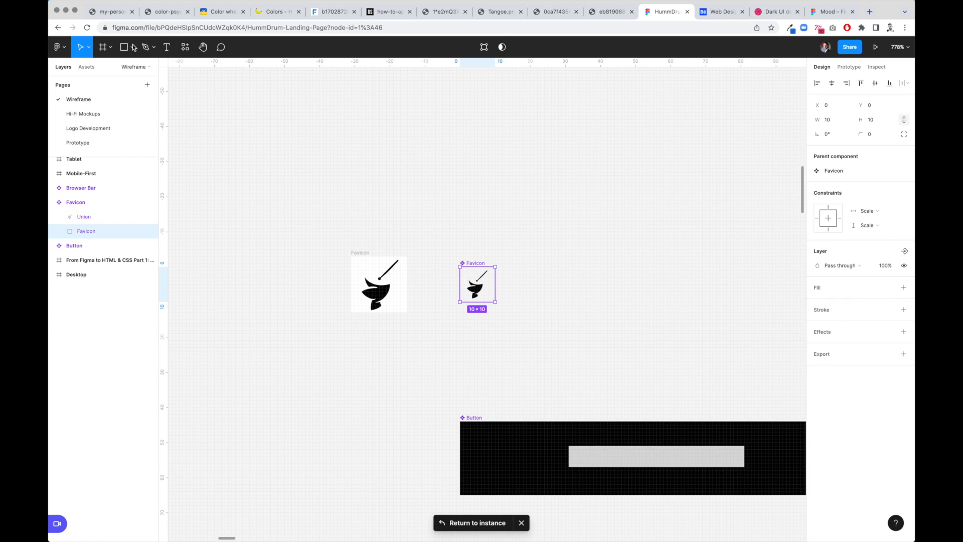
pyautogui.click(87, 114)
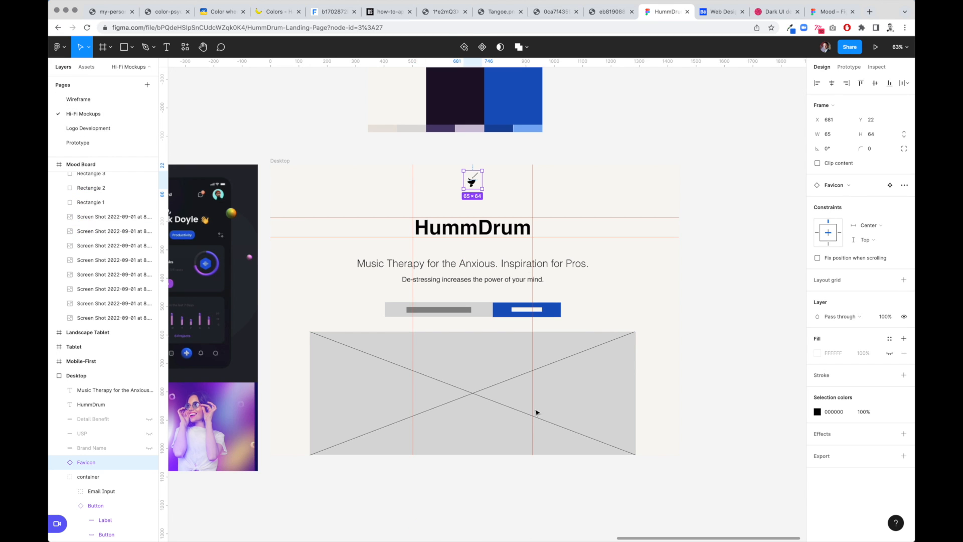
pyautogui.press('Escape')
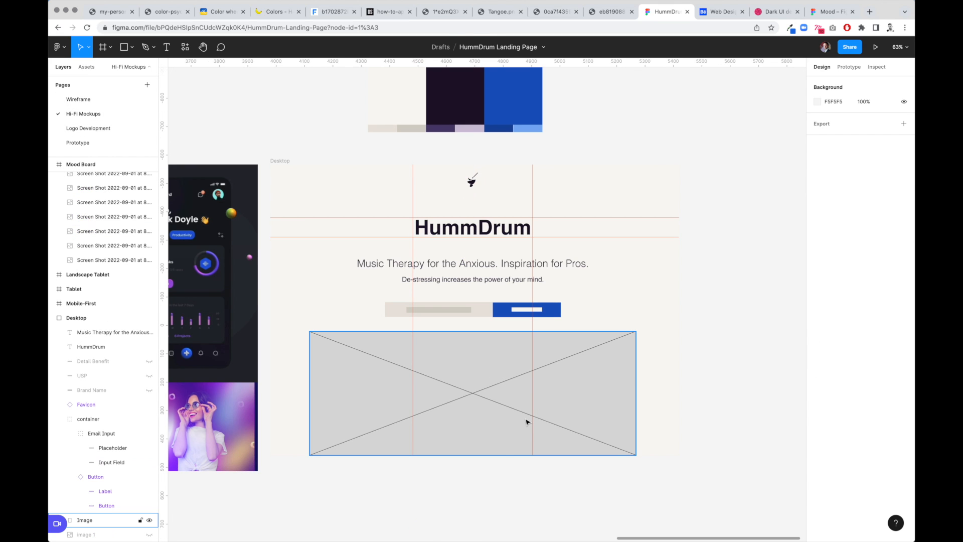
# - Paste a phone mockup image and place it over the hero image placeholder
pyautogui.click(458, 423)
pyautogui.scroll(-2, 456, 369)
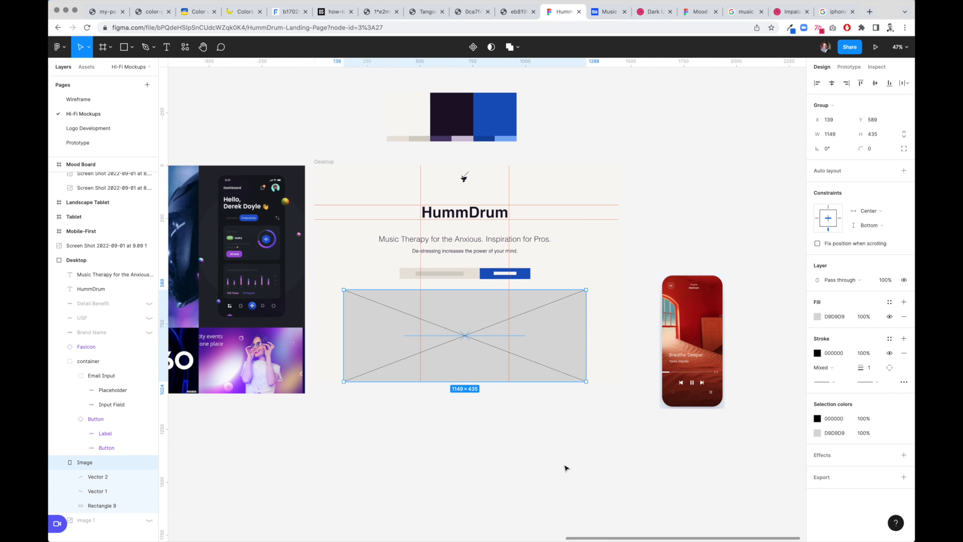
pyautogui.click(567, 468)
pyautogui.scroll(-2, 542, 455)
pyautogui.hscroll(2, 542, 455)
pyautogui.press('super+v')
pyautogui.moveTo(495, 397)
pyautogui.mouseDown()
pyautogui.moveTo(535, 441)
pyautogui.moveTo(511, 400)
pyautogui.mouseUp()
pyautogui.moveTo(716, 508); pyautogui.dragTo(536, 320)
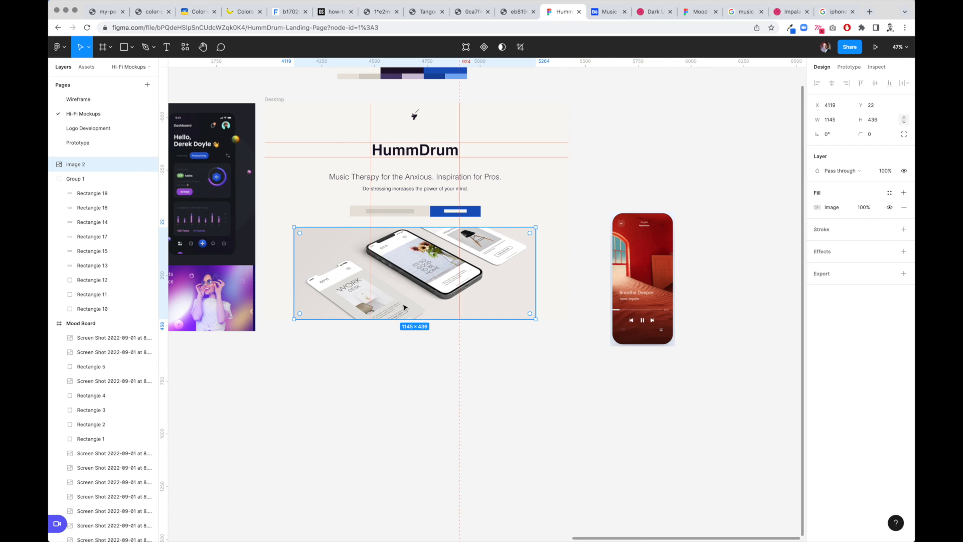
pyautogui.hscroll(-3, 402, 309)
pyautogui.moveTo(480, 287); pyautogui.dragTo(480, 330)
# - Delete the wireframe hero image placeholder and move the pasted image up into its place
pyautogui.click(469, 236)
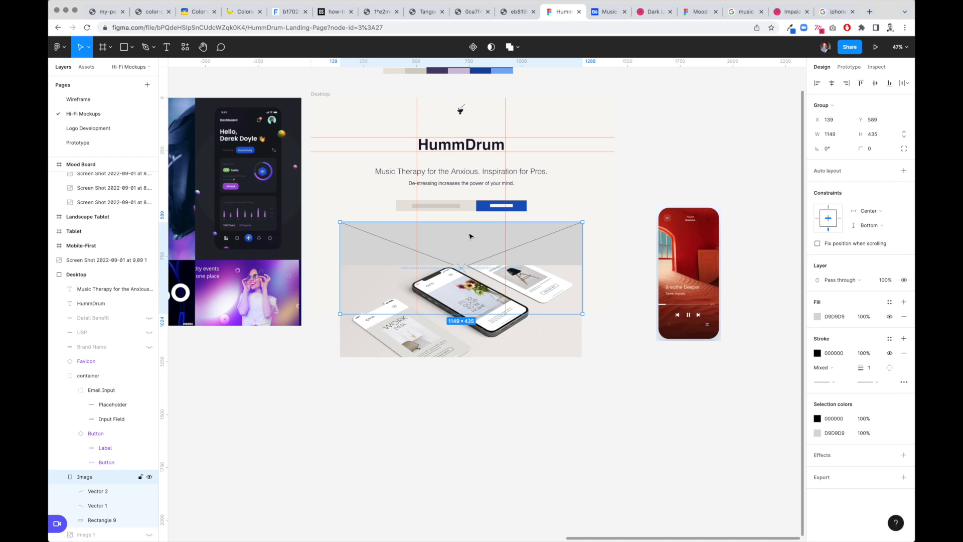
pyautogui.press('Delete')
pyautogui.moveTo(483, 312); pyautogui.dragTo(483, 267)
pyautogui.moveTo(483, 267)
pyautogui.mouseDown()
pyautogui.moveTo(484, 313)
pyautogui.moveTo(483, 264)
pyautogui.mouseUp()
# - Draw a rectangle about 1141 × 436 over the hero area and fill it with a colour sampled from the image background
pyautogui.press('r')
pyautogui.moveTo(339, 221); pyautogui.dragTo(581, 313)
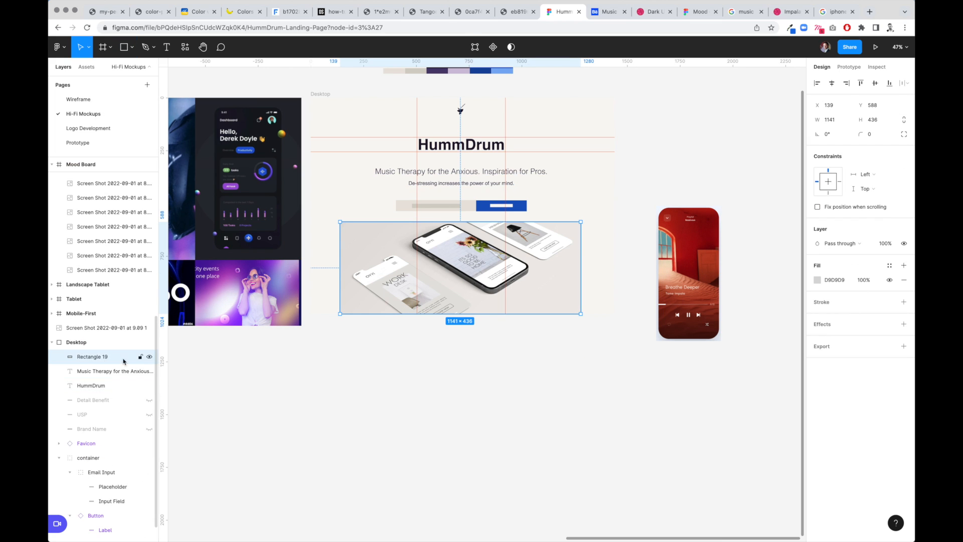
pyautogui.press('i')
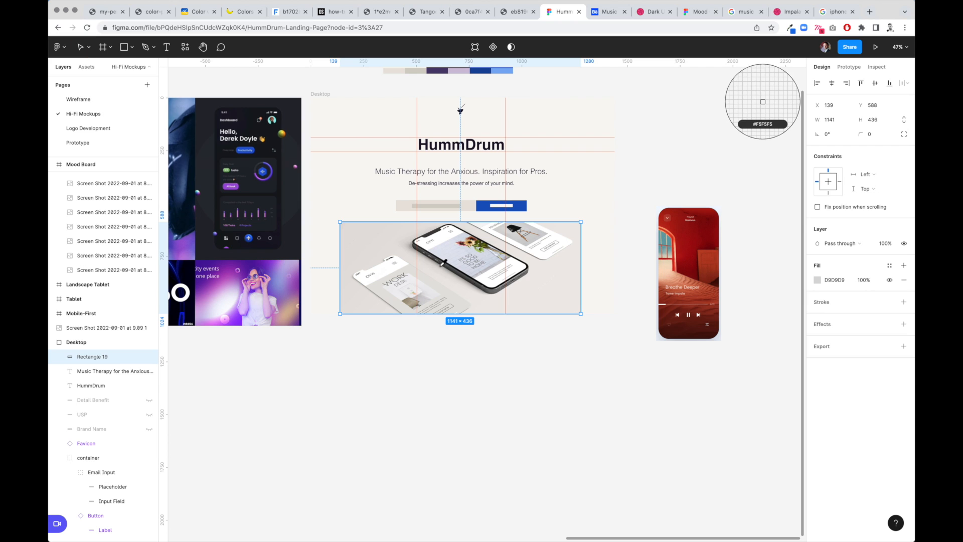
pyautogui.click(456, 210)
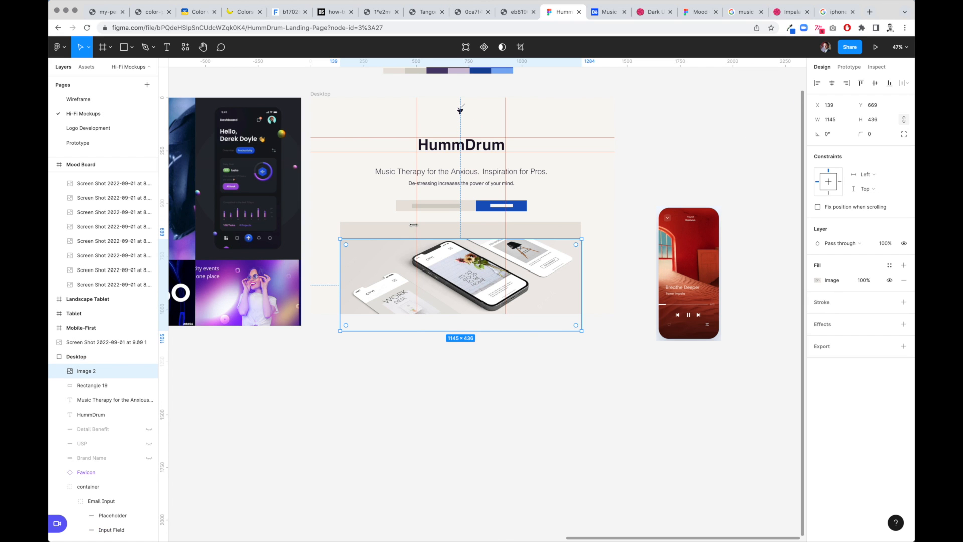
pyautogui.click(411, 231)
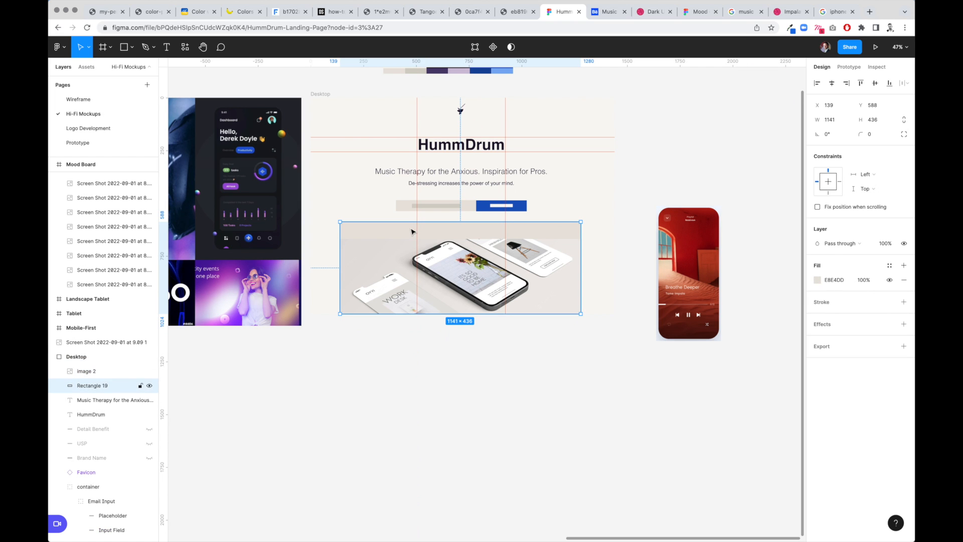
pyautogui.press('i')
pyautogui.click(380, 259)
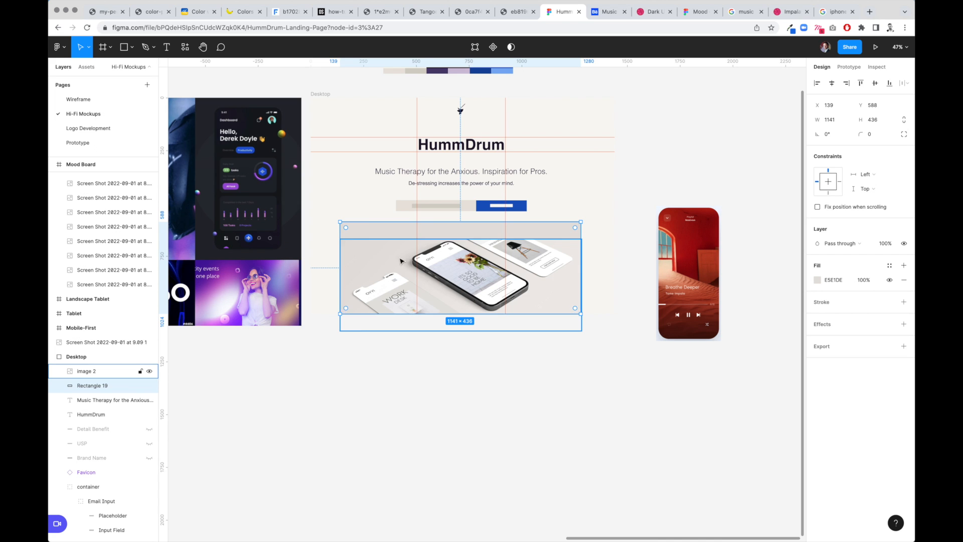
pyautogui.moveTo(462, 264); pyautogui.dragTo(462, 269)
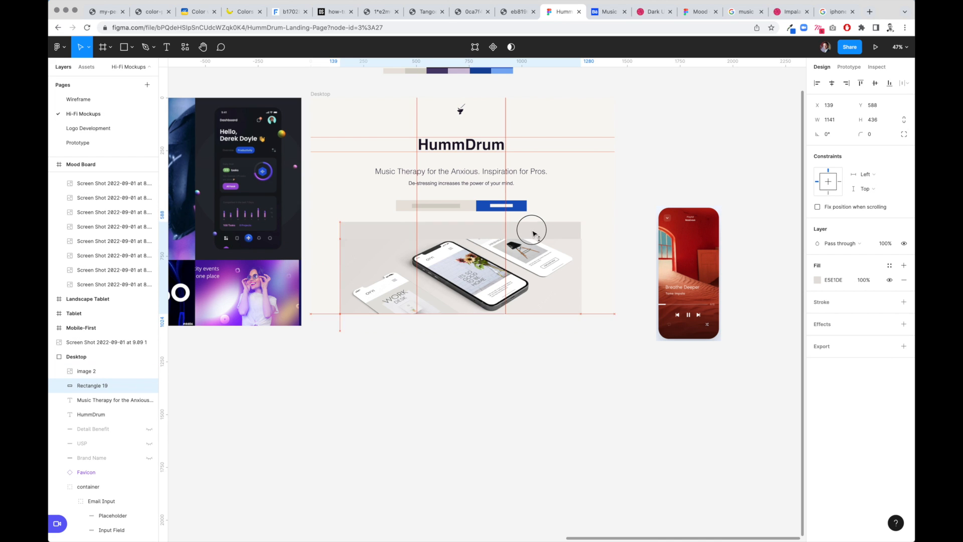
pyautogui.press('super+z')
# - Trace a closed pen outline around the central phone in the hero image
pyautogui.scroll(5, 467, 266)
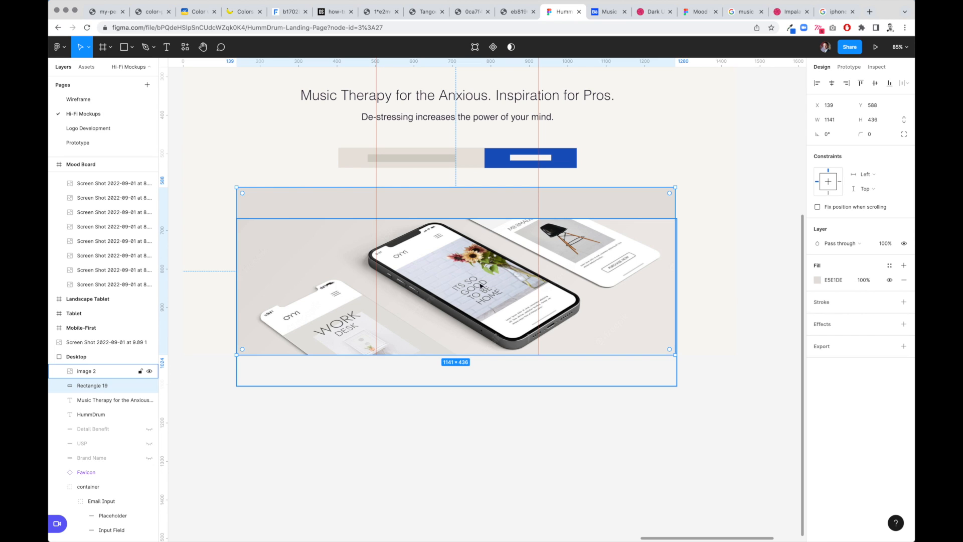
pyautogui.press('p')
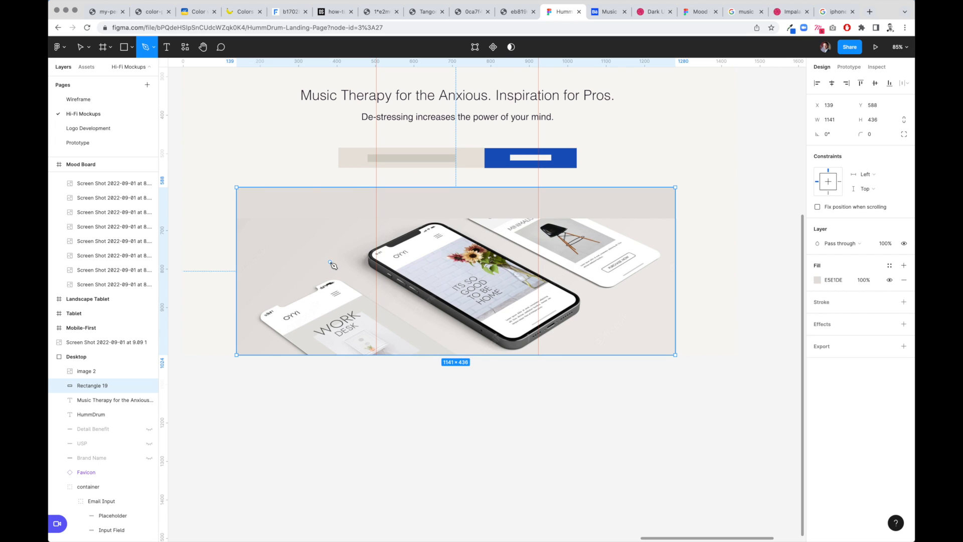
pyautogui.click(329, 262)
pyautogui.click(490, 354)
pyautogui.click(553, 354)
pyautogui.click(606, 311)
pyautogui.click(604, 298)
pyautogui.click(447, 218)
pyautogui.click(347, 218)
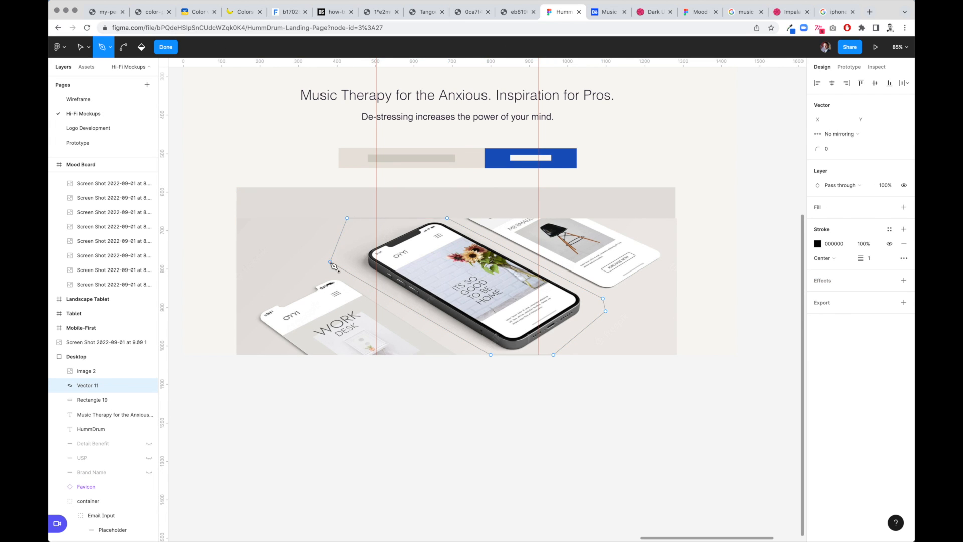
pyautogui.click(329, 262)
pyautogui.press('v')
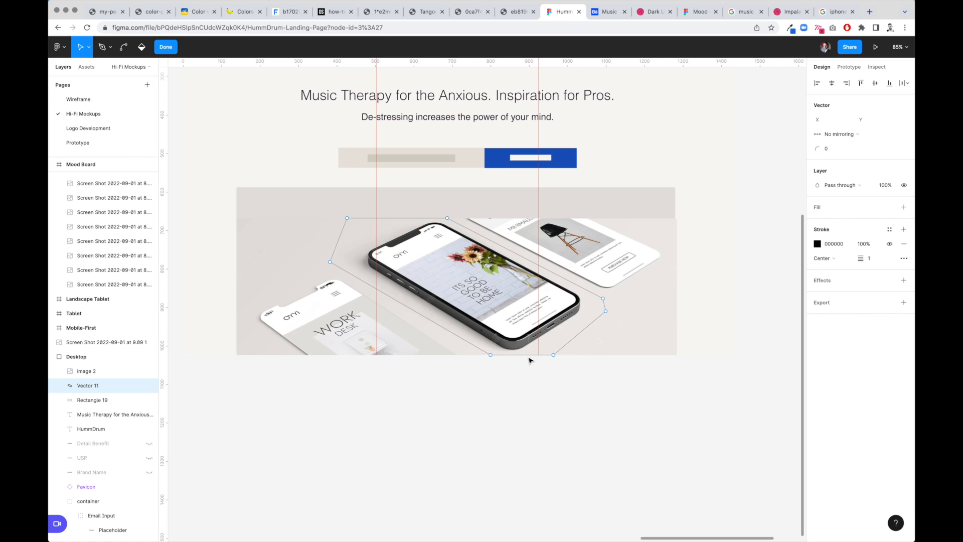
# - Add a fill to the phone outline and remove its stroke
pyautogui.click(904, 207)
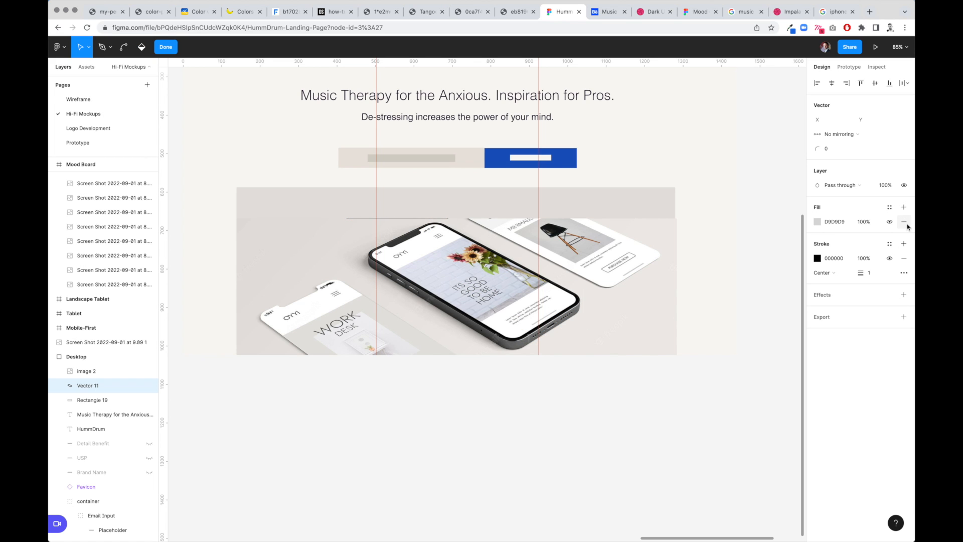
pyautogui.click(904, 258)
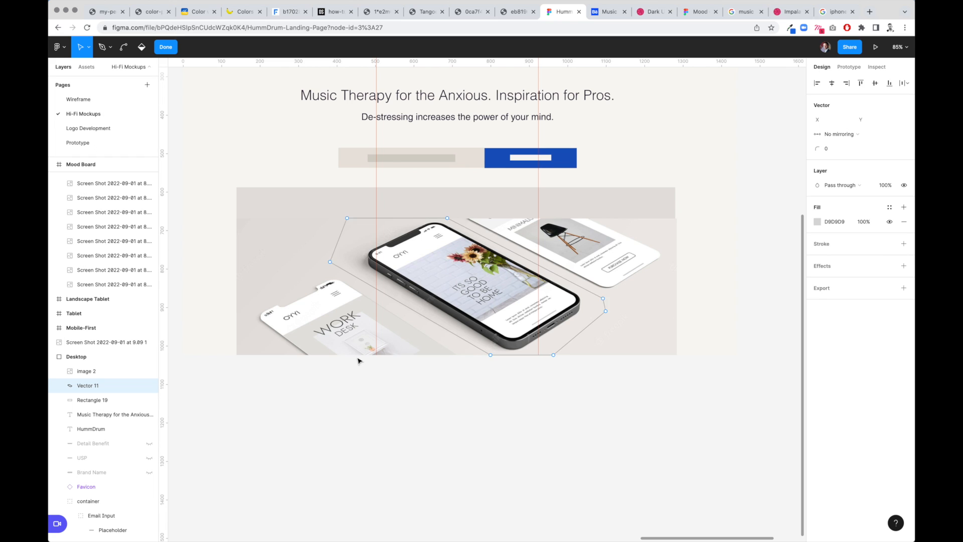
pyautogui.press('Escape')
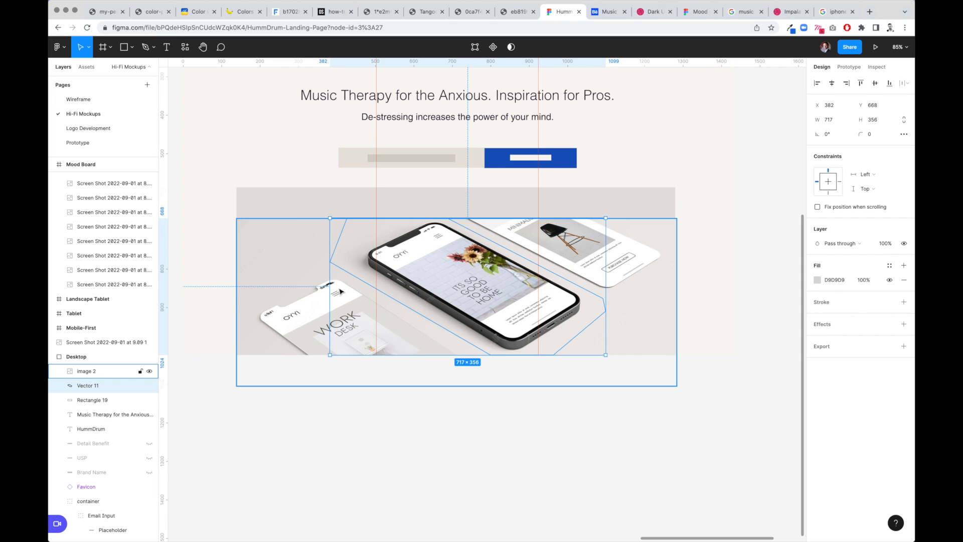
# - Mask the hero image with the phone outline so only the central phone remains
pyautogui.press('super+]')
pyautogui.press('super+[')
pyautogui.keyDown('shift'); pyautogui.click(283, 279); pyautogui.keyUp('shift')
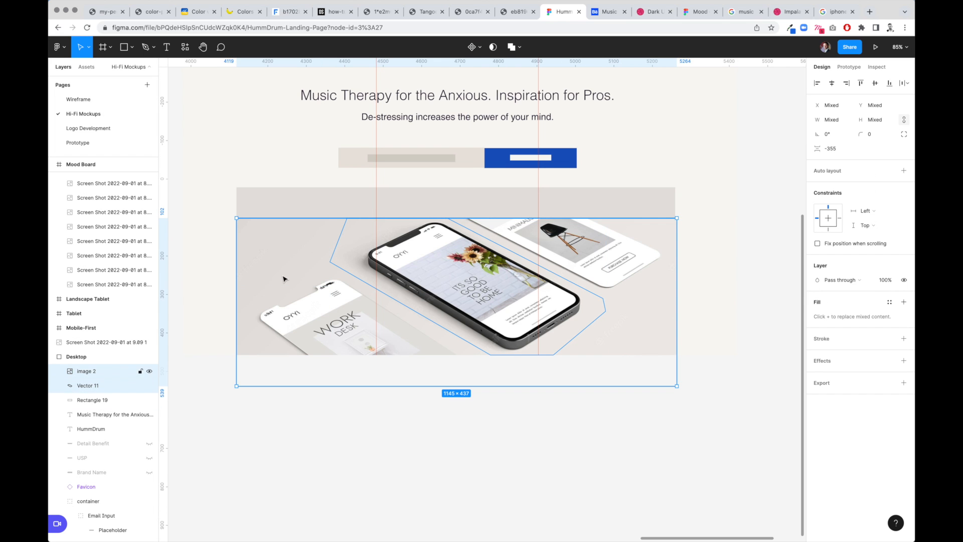
pyautogui.rightClick(284, 266)
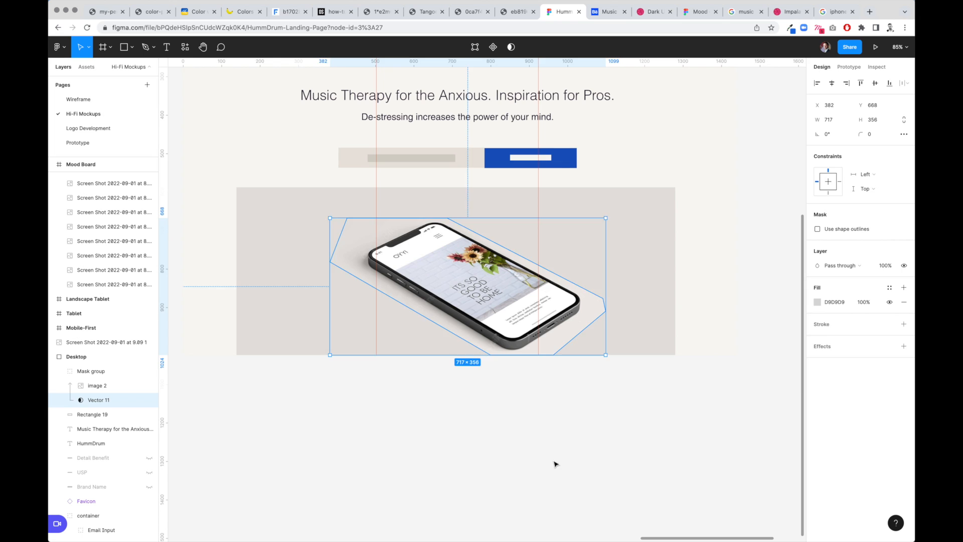
pyautogui.click(337, 427)
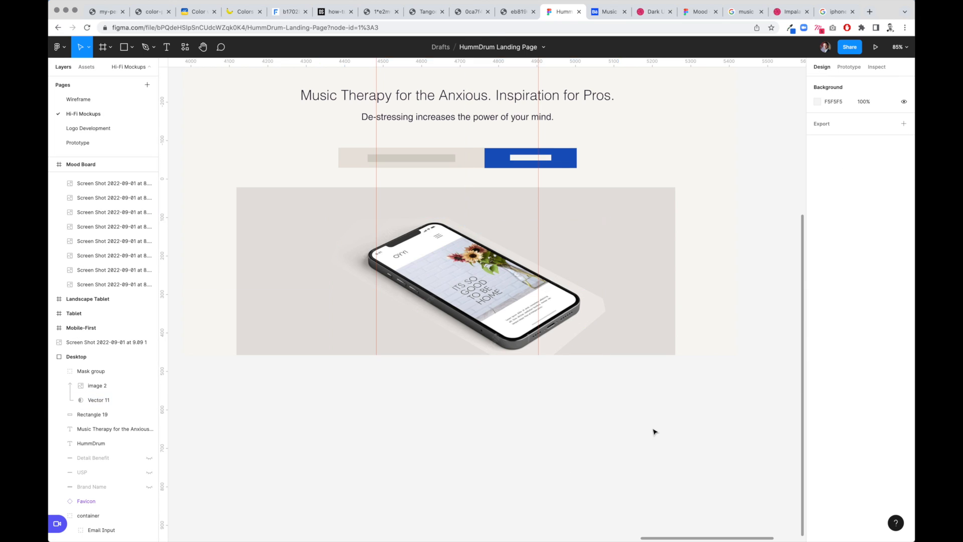
# - Change the background rectangle's fill to a linear gradient, sampling its end colour from the image
pyautogui.click(653, 302)
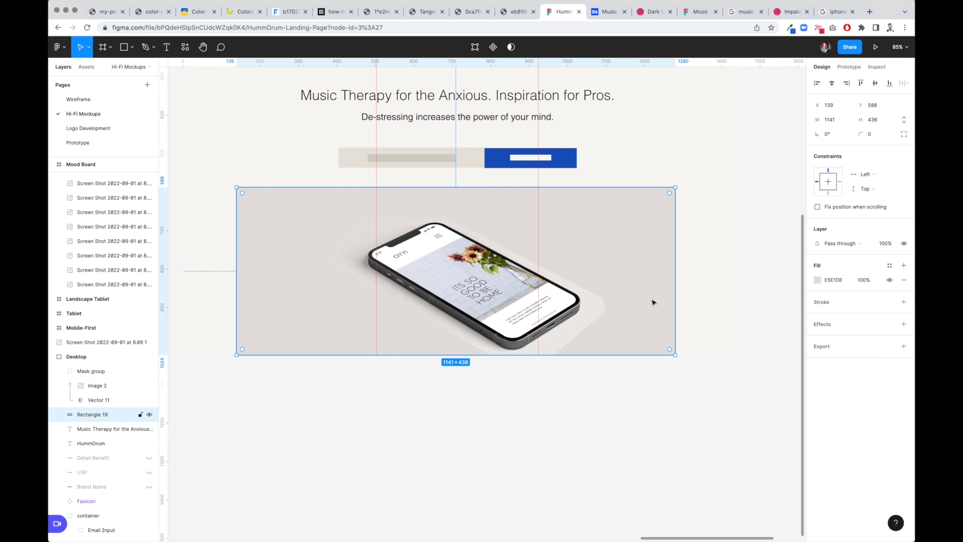
pyautogui.click(817, 284)
pyautogui.click(719, 283)
pyautogui.click(726, 294)
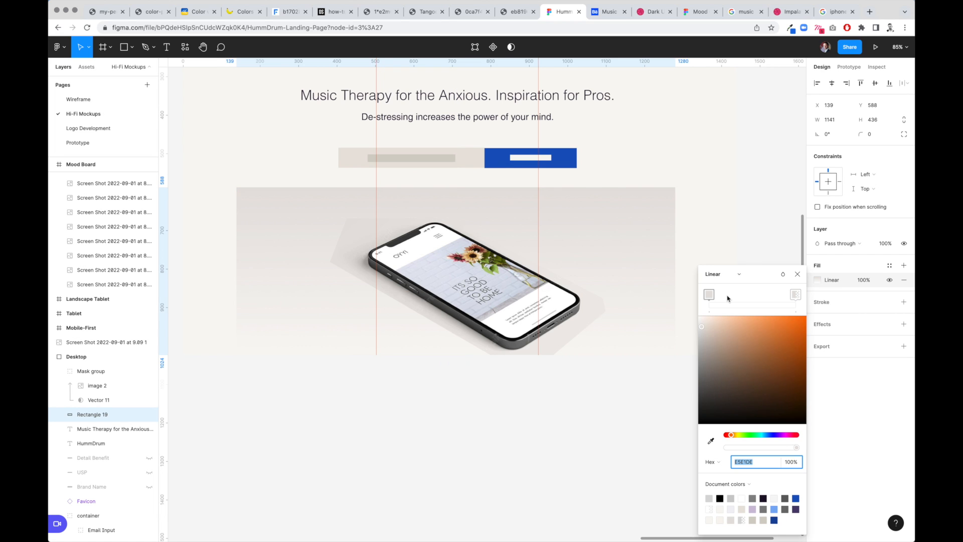
pyautogui.click(796, 294)
pyautogui.click(711, 442)
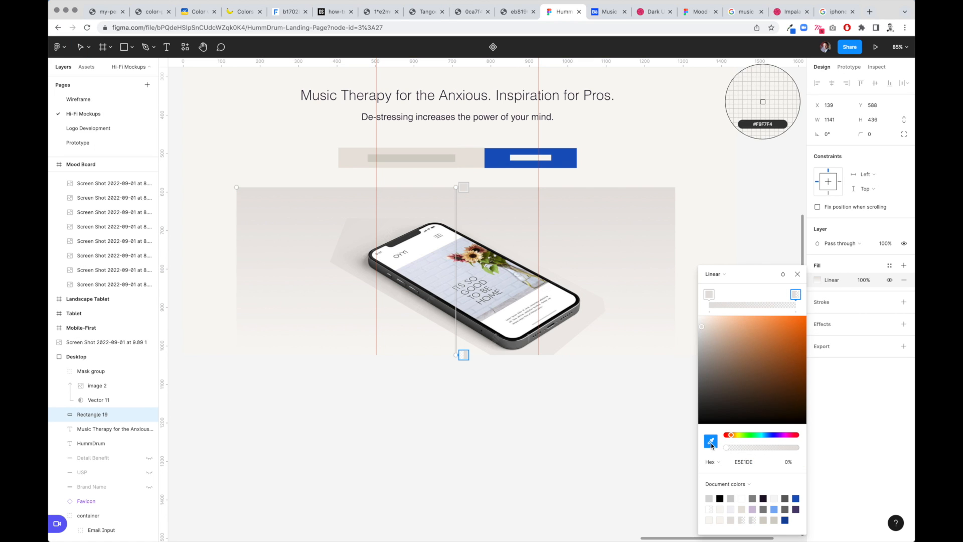
pyautogui.click(605, 310)
# - Reposition the gradient handles so the gradient runs diagonally across the background rectangle
pyautogui.moveTo(457, 357); pyautogui.dragTo(609, 321)
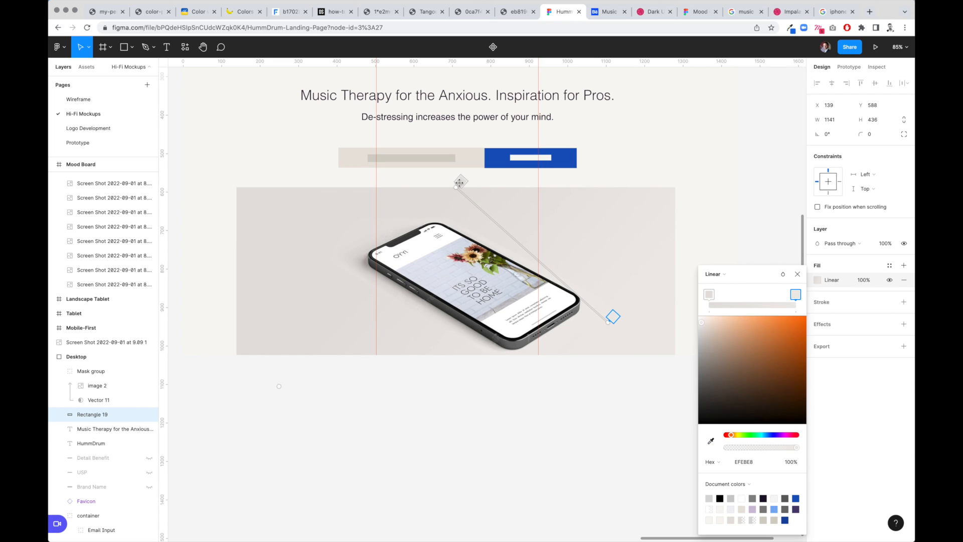
pyautogui.moveTo(456, 187); pyautogui.dragTo(299, 250)
pyautogui.click(594, 432)
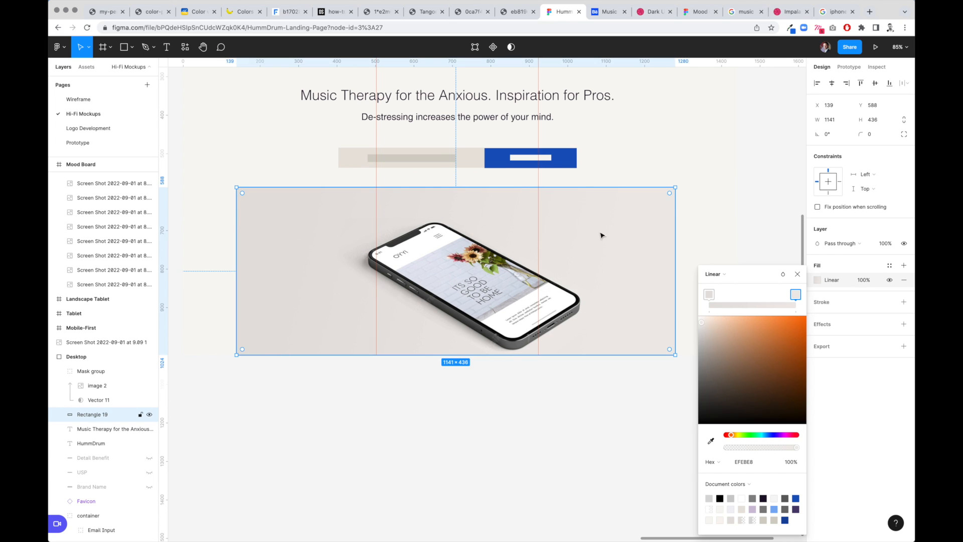
# - Move the masked phone image slightly upward within the hero area
pyautogui.click(501, 477)
pyautogui.moveTo(500, 326); pyautogui.dragTo(499, 315)
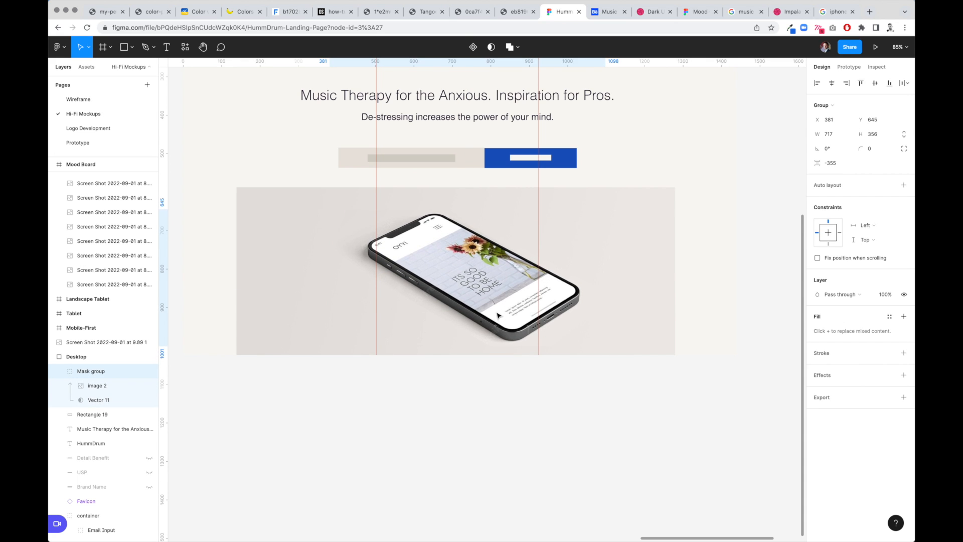
pyautogui.click(518, 477)
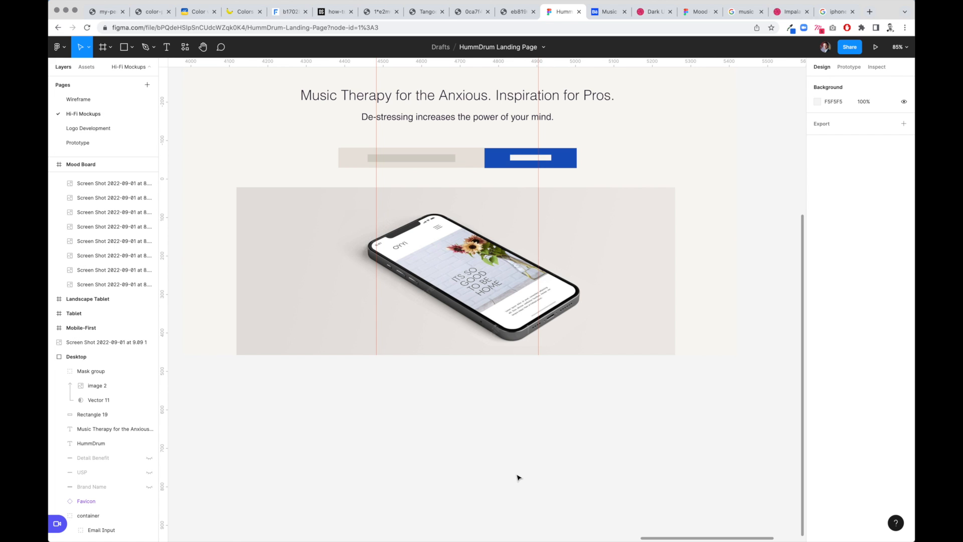
# - Hide the placeholder bar inside the email input field of the Desktop frame
pyautogui.scroll(-5, 518, 477)
pyautogui.click(341, 122)
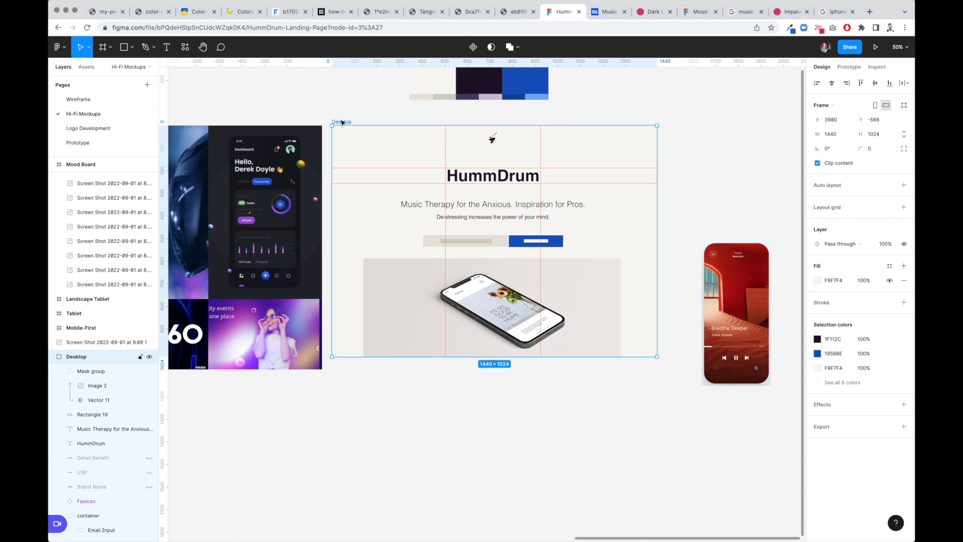
pyautogui.hotkey('shift', 'r')
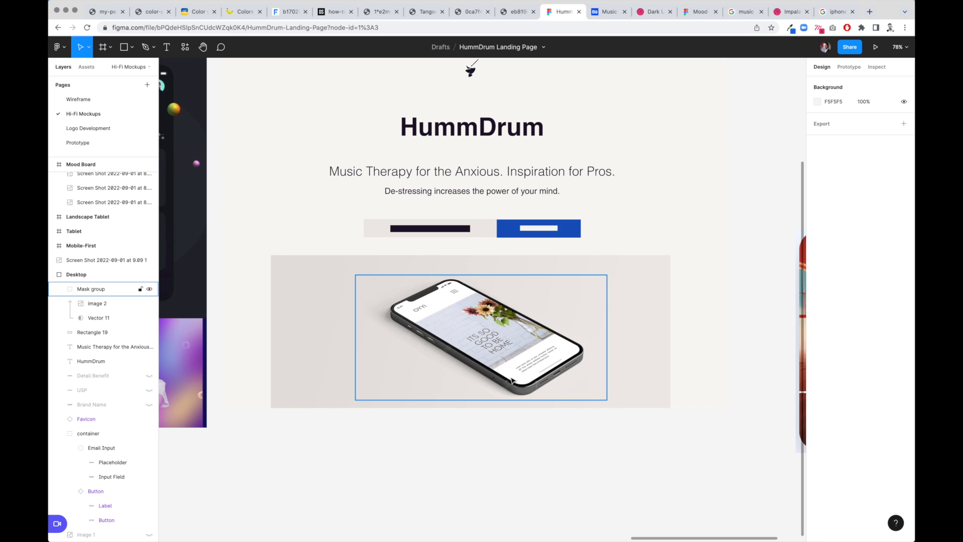
pyautogui.click(441, 233)
pyautogui.doubleClick(462, 230)
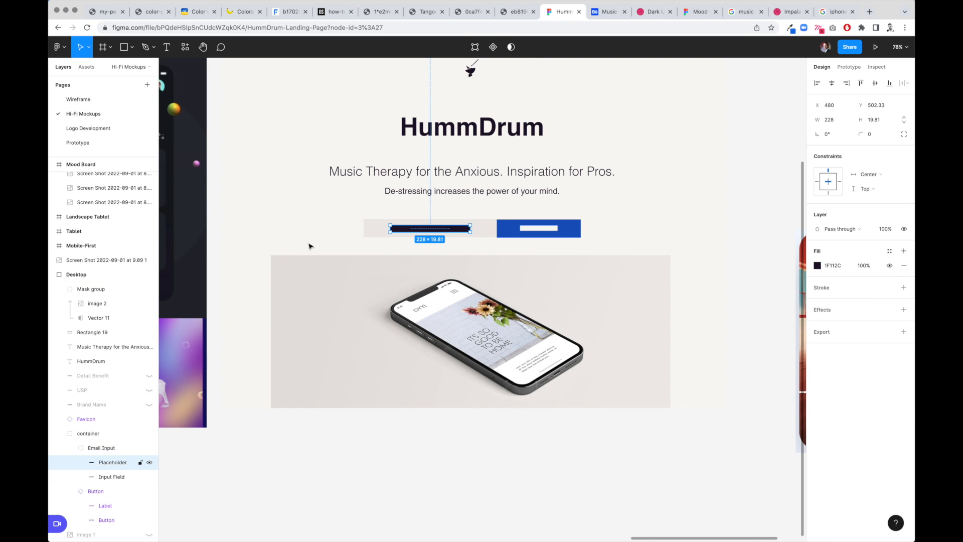
pyautogui.click(149, 462)
# - Add an "Enter Email" text label in the email input field and set its font size to 17
pyautogui.press('t')
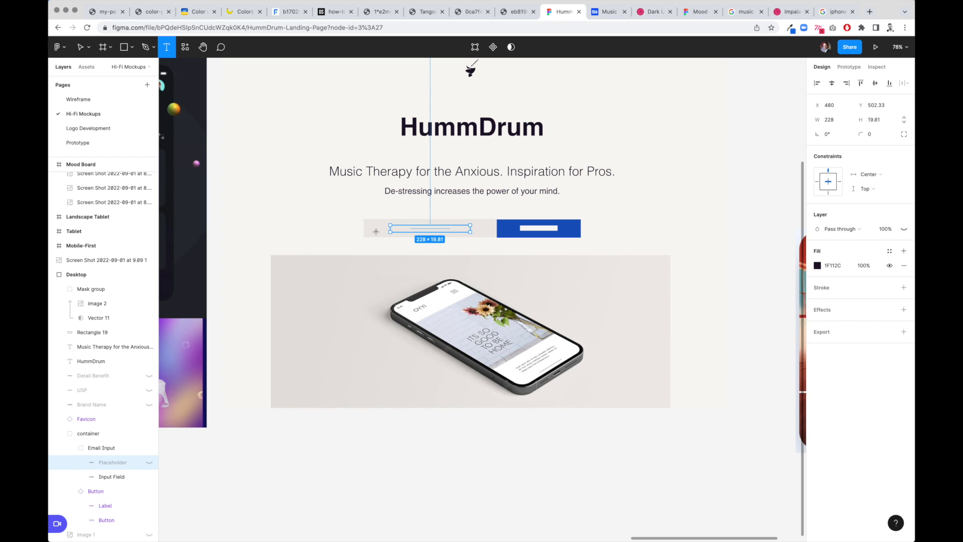
pyautogui.click(372, 227)
pyautogui.write('Enter')
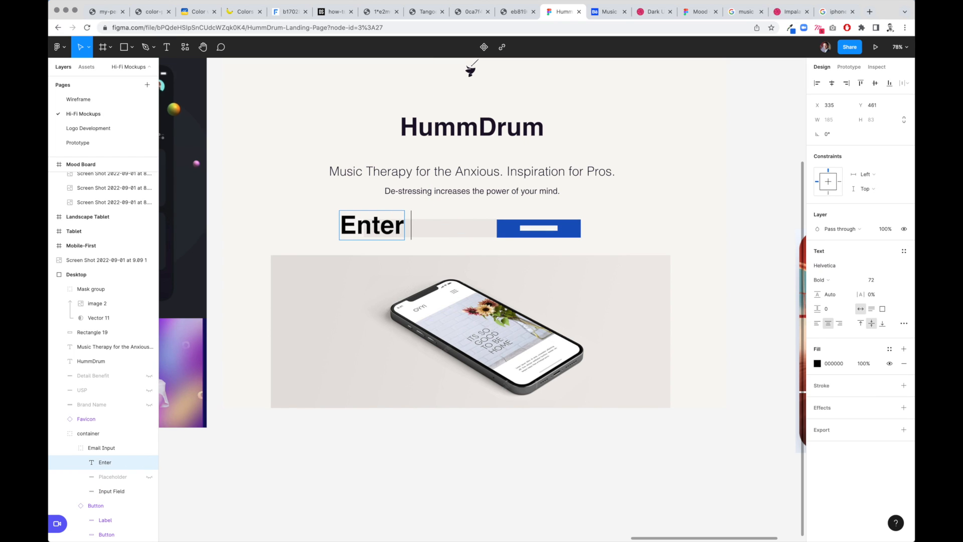
pyautogui.write(' Email')
pyautogui.hotkey('ctrl', 'a')
pyautogui.click(877, 280)
pyautogui.write('17')
pyautogui.press('Tab')
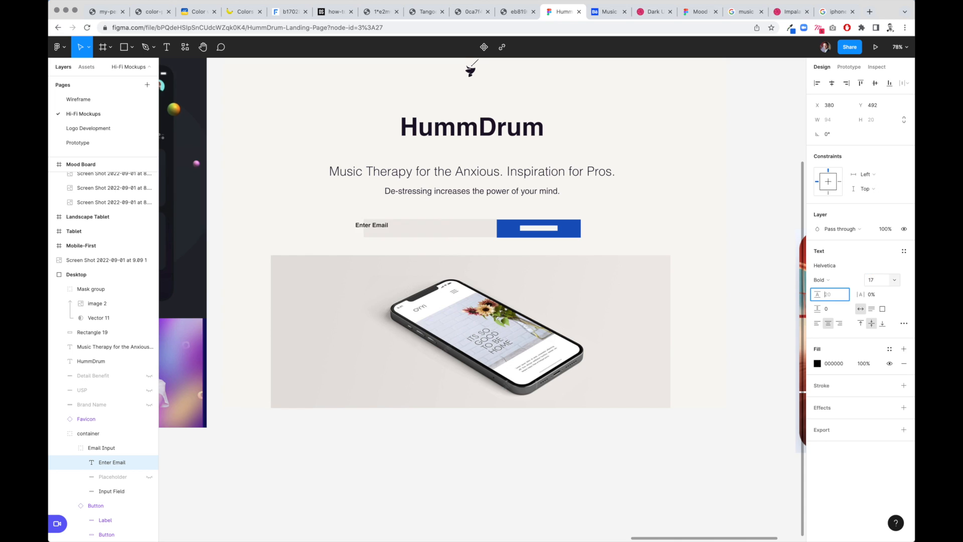
# - Restyle the Enter Email text to Medium weight, sample the heading's 1F112C colour, and nudge it slightly right
pyautogui.click(822, 280)
pyautogui.click(833, 267)
pyautogui.click(817, 364)
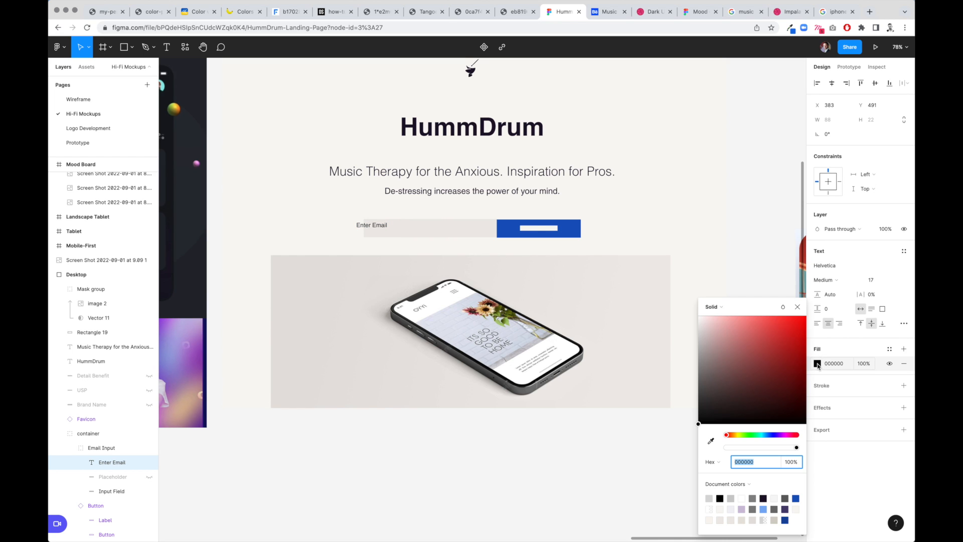
pyautogui.click(710, 441)
pyautogui.click(482, 125)
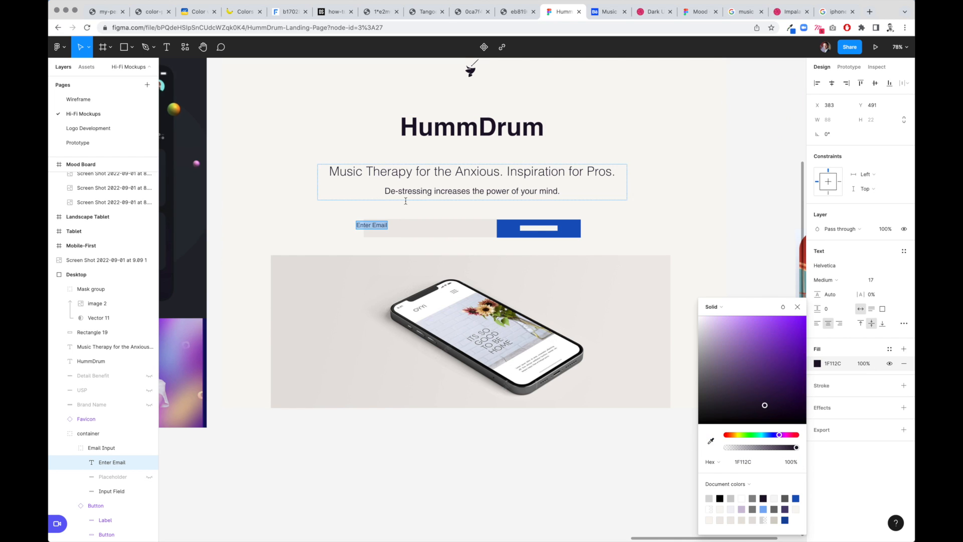
pyautogui.click(374, 241)
pyautogui.moveTo(376, 227); pyautogui.dragTo(387, 227)
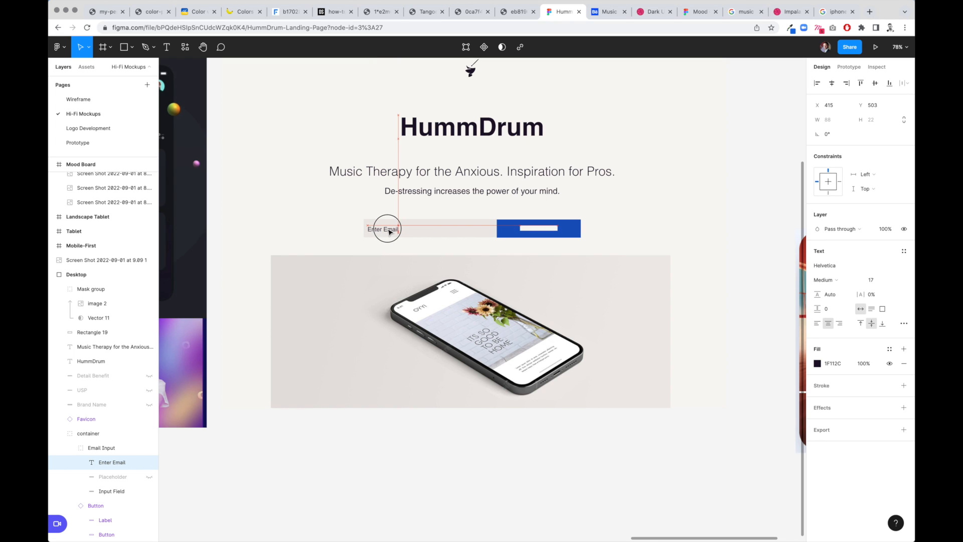
# - Replace the button's placeholder label with bold "Get Early Access" text
pyautogui.click(550, 228)
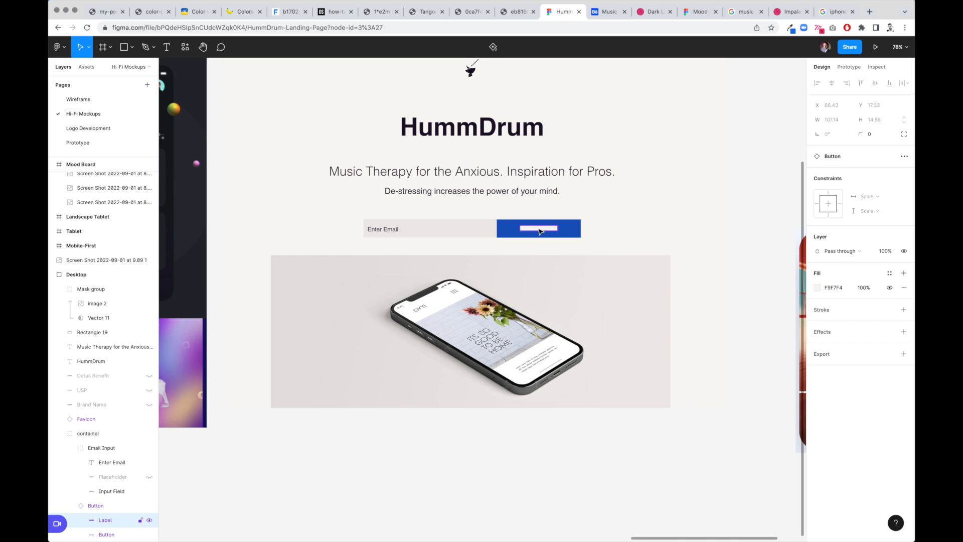
pyautogui.press('super+shift+h')
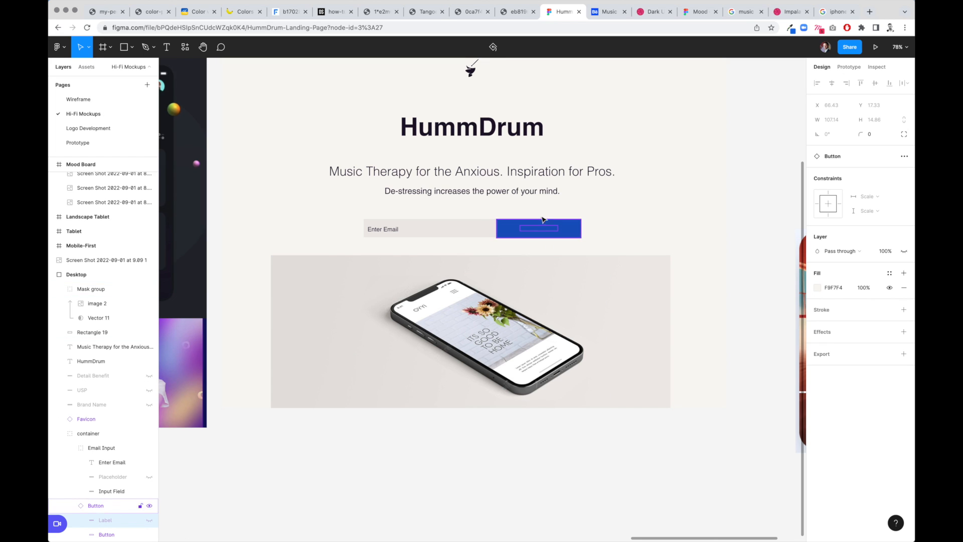
pyautogui.press('t')
pyautogui.moveTo(510, 224); pyautogui.dragTo(574, 224)
pyautogui.write('Get Early Access')
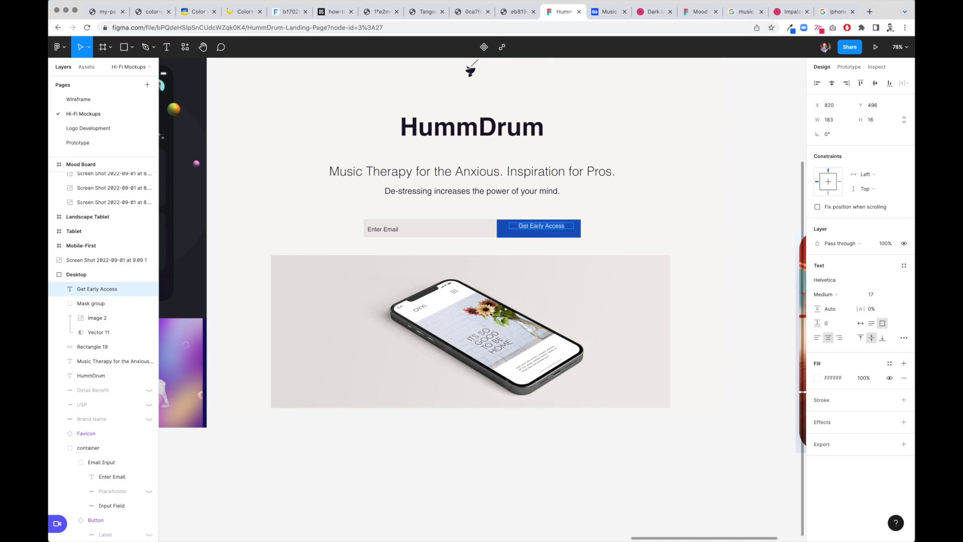
pyautogui.press('Escape')
pyautogui.press('super+b')
pyautogui.press('Escape')
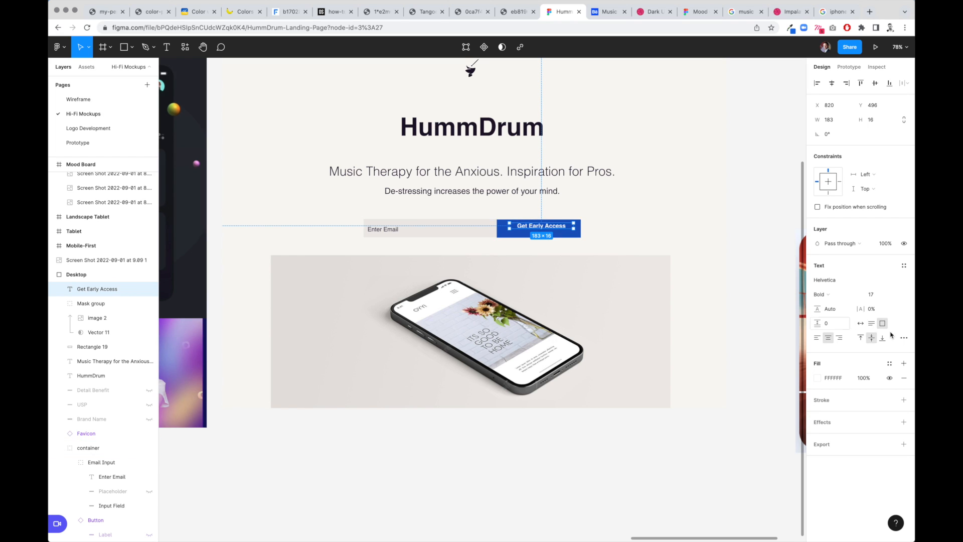
# - Resize the Get Early Access text box to fill the button's full height and width
pyautogui.moveTo(558, 232); pyautogui.dragTo(559, 238)
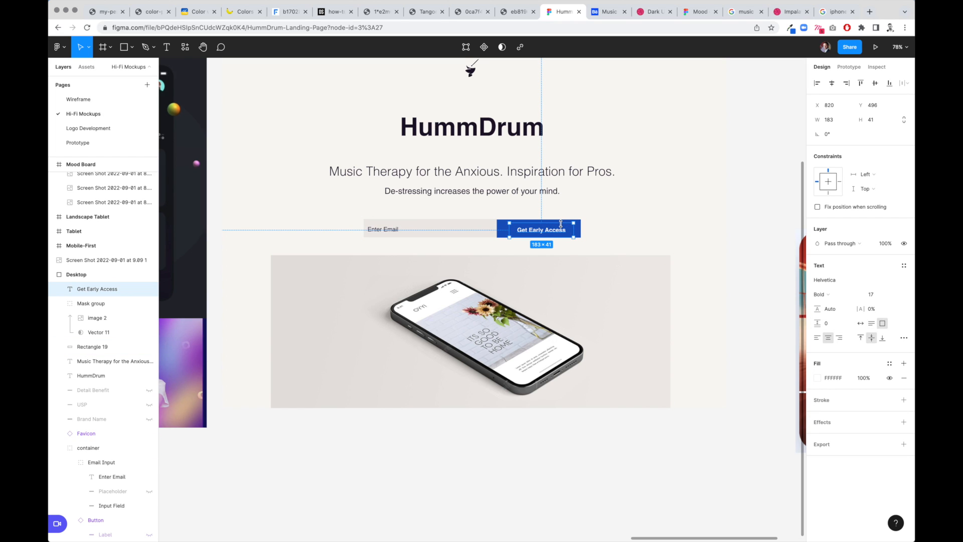
pyautogui.moveTo(561, 223); pyautogui.dragTo(582, 228)
pyautogui.moveTo(510, 227); pyautogui.dragTo(497, 227)
pyautogui.click(524, 463)
pyautogui.scroll(-4, 645, 343)
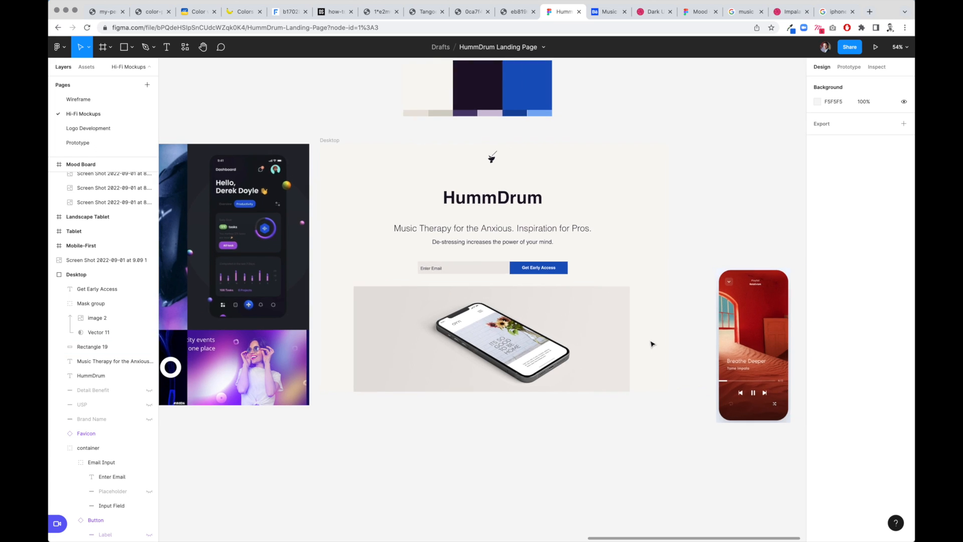
# - Preview the Desktop frame in presentation mode
pyautogui.hscroll(2, 572, 435)
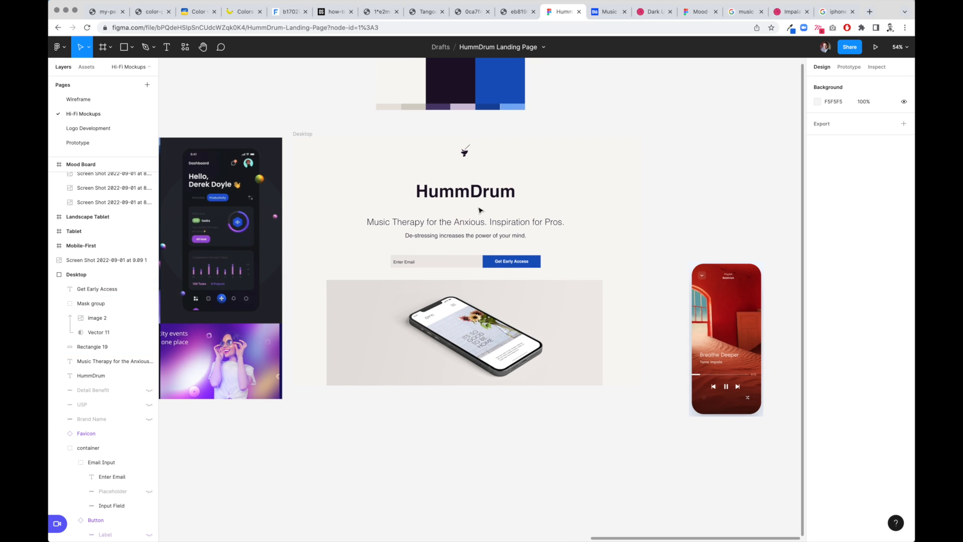
pyautogui.click(297, 140)
pyautogui.click(875, 48)
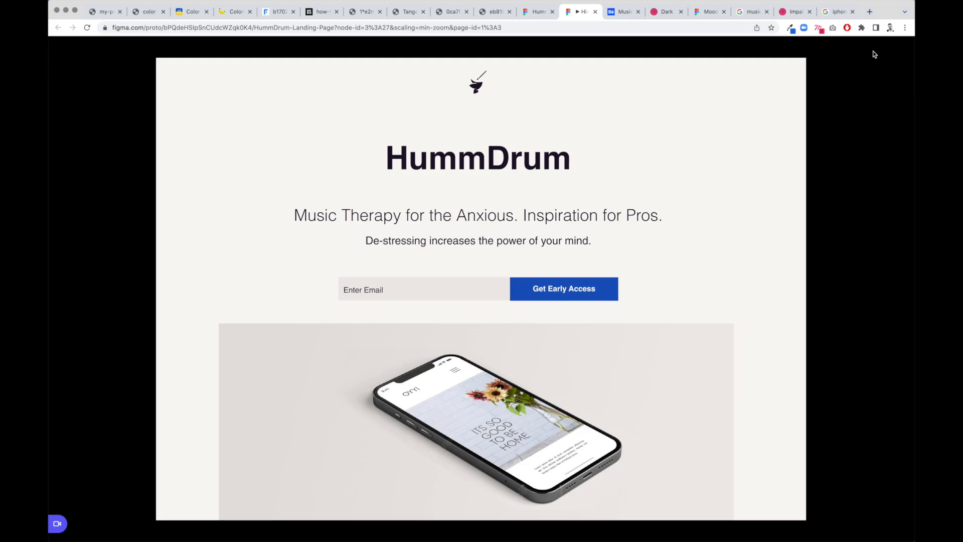